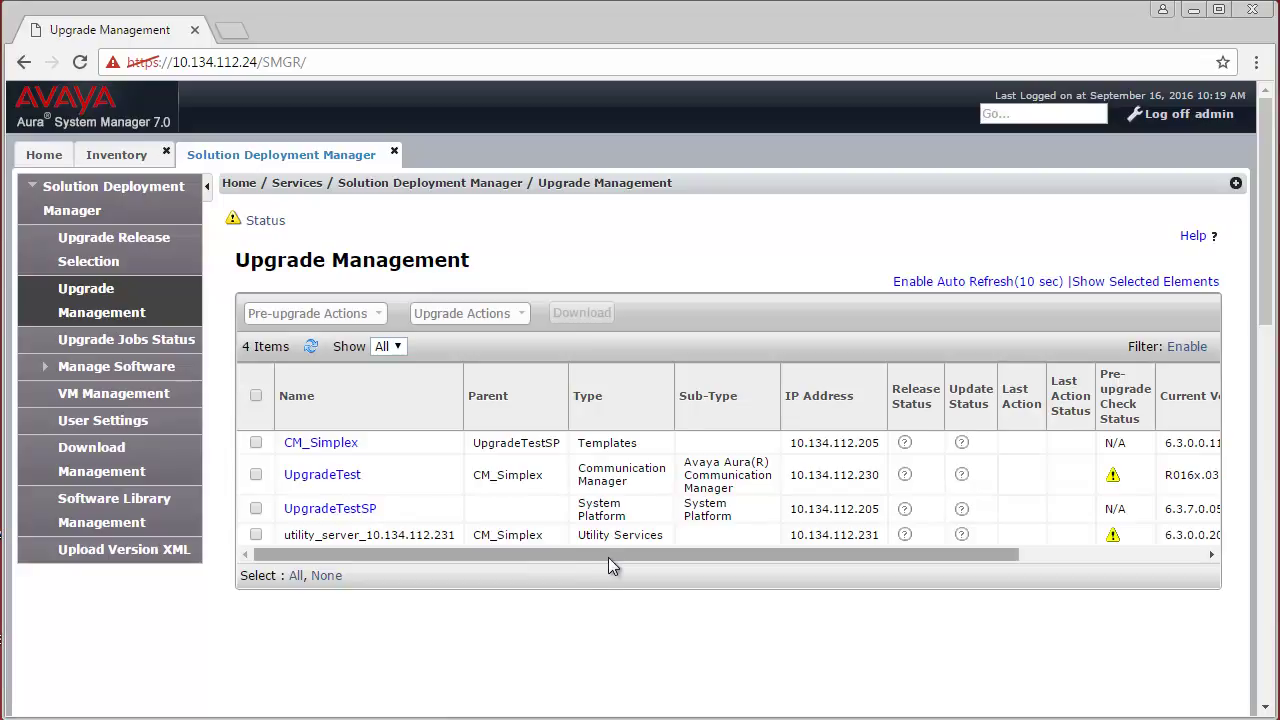
left_click_drag(608, 557, 718, 578)
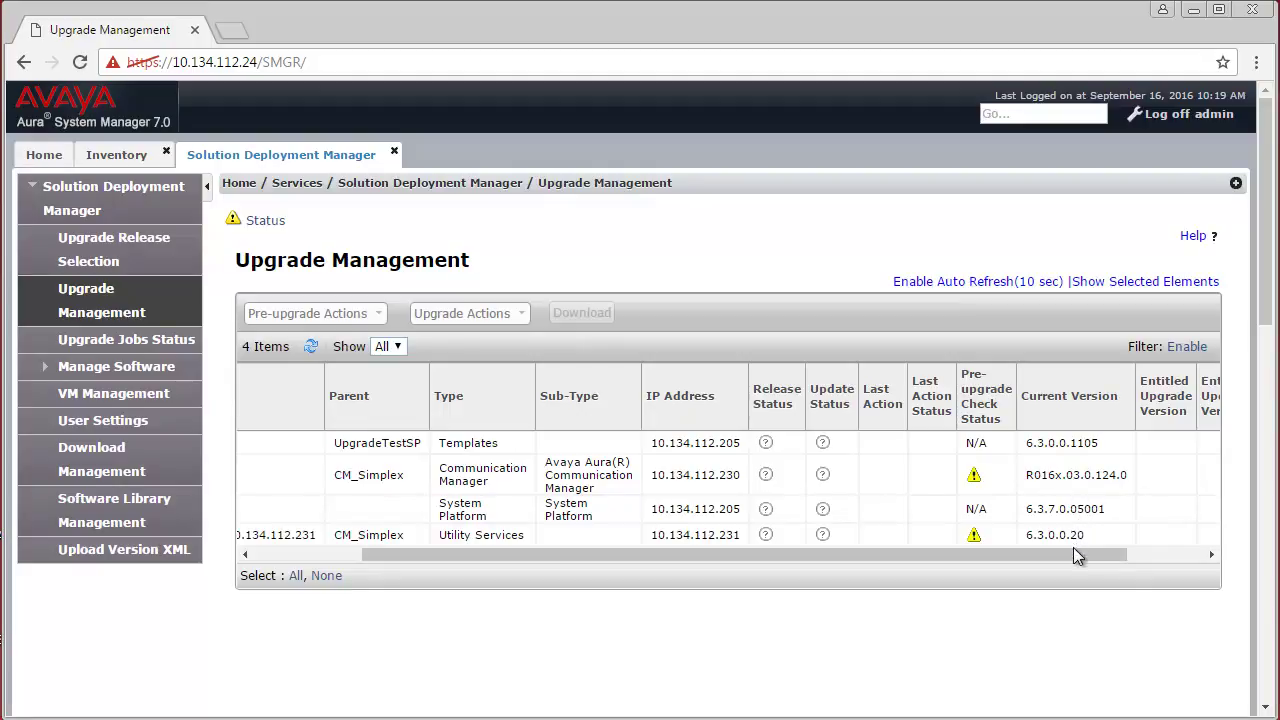
left_click_drag(1073, 552, 954, 569)
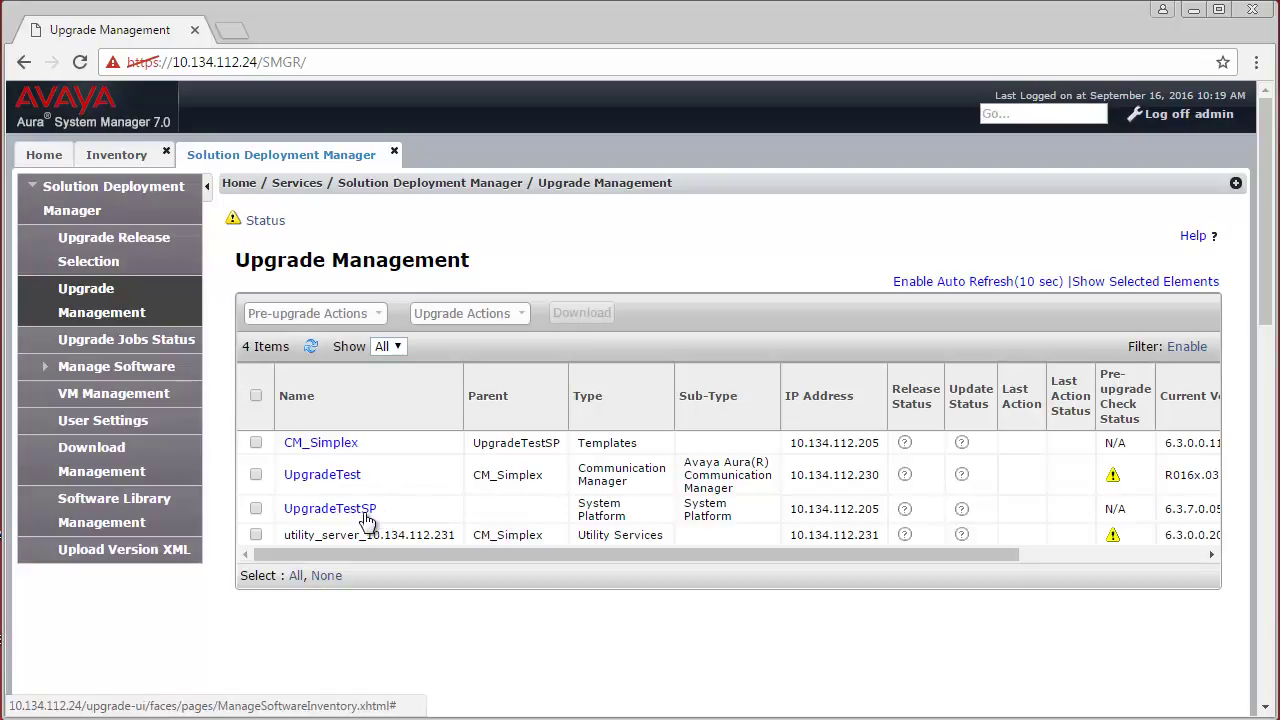
Refresh all four elements with an immediately run job named 'pre-upgrade-refresh'.
left_click(256, 443)
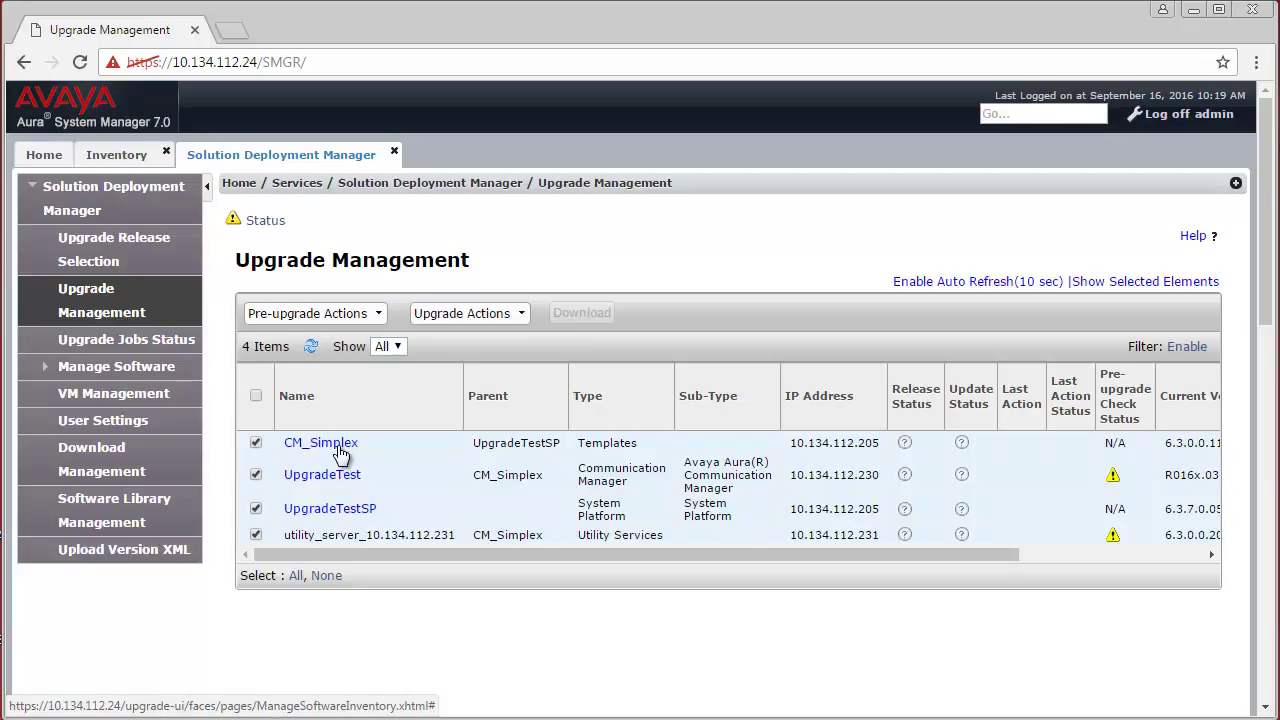
left_click(374, 318)
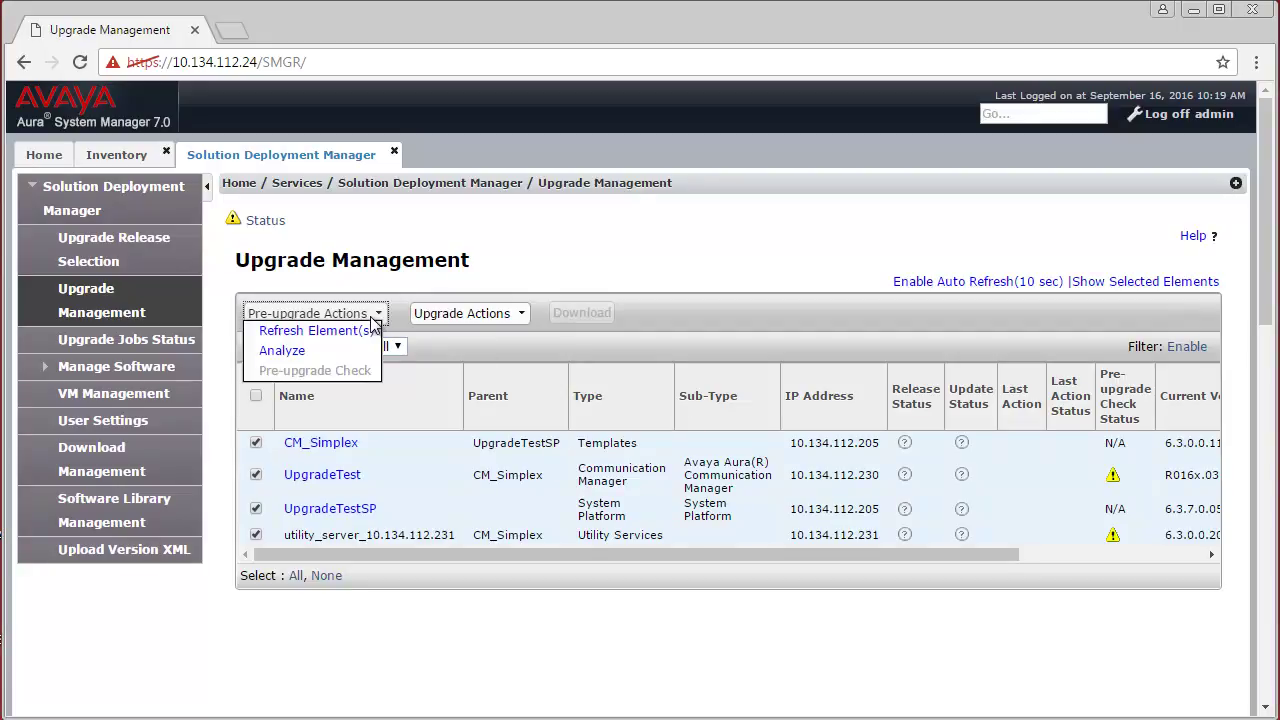
left_click(343, 333)
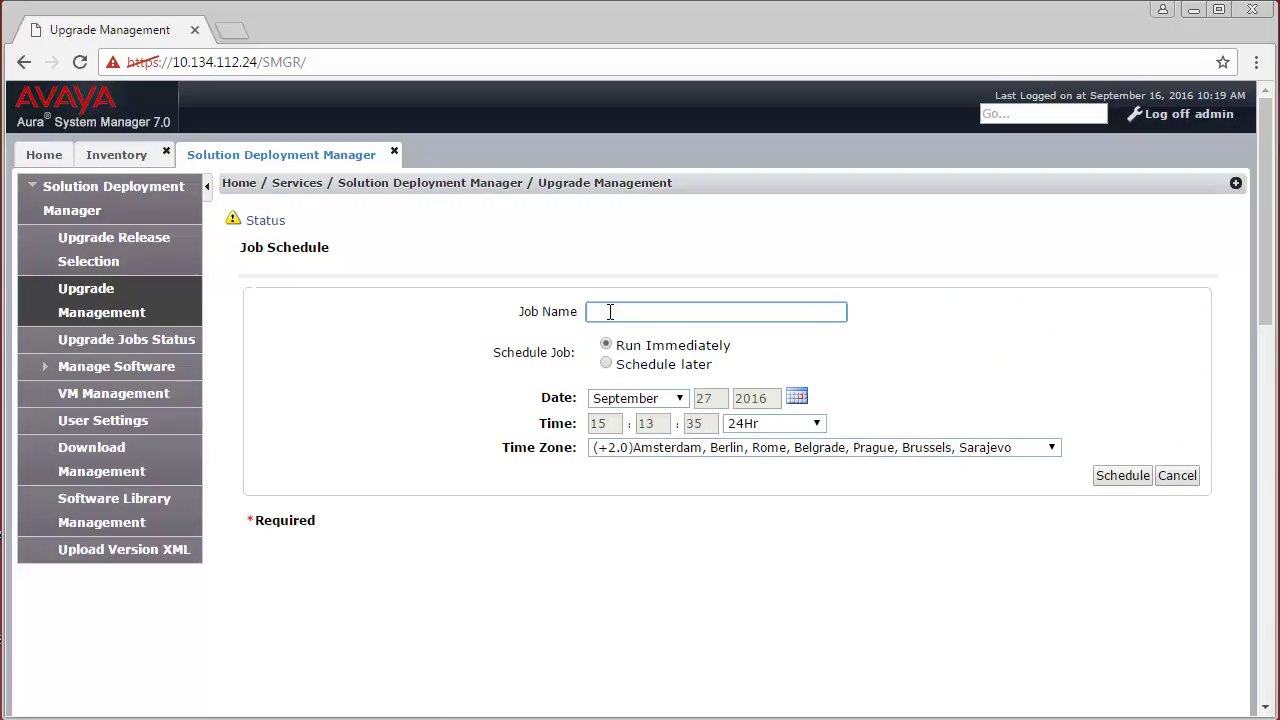
type("pre-upgrade-refresh")
left_click(606, 345)
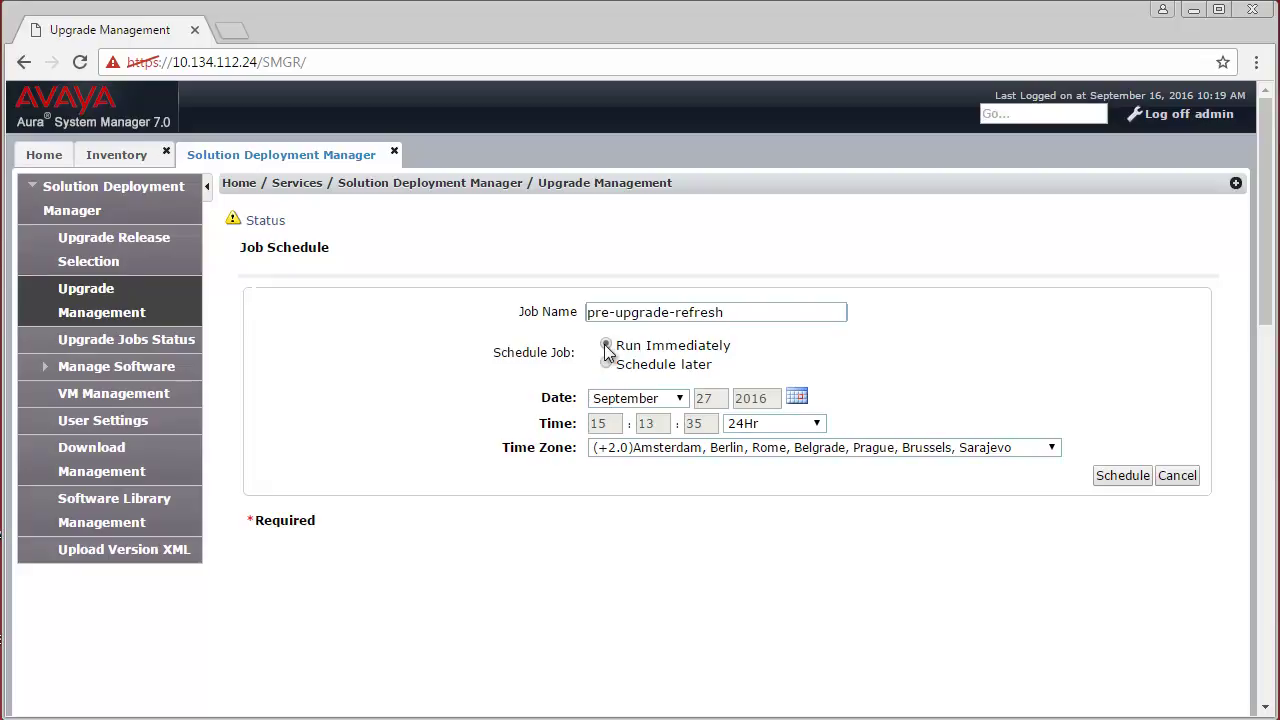
left_click(1118, 477)
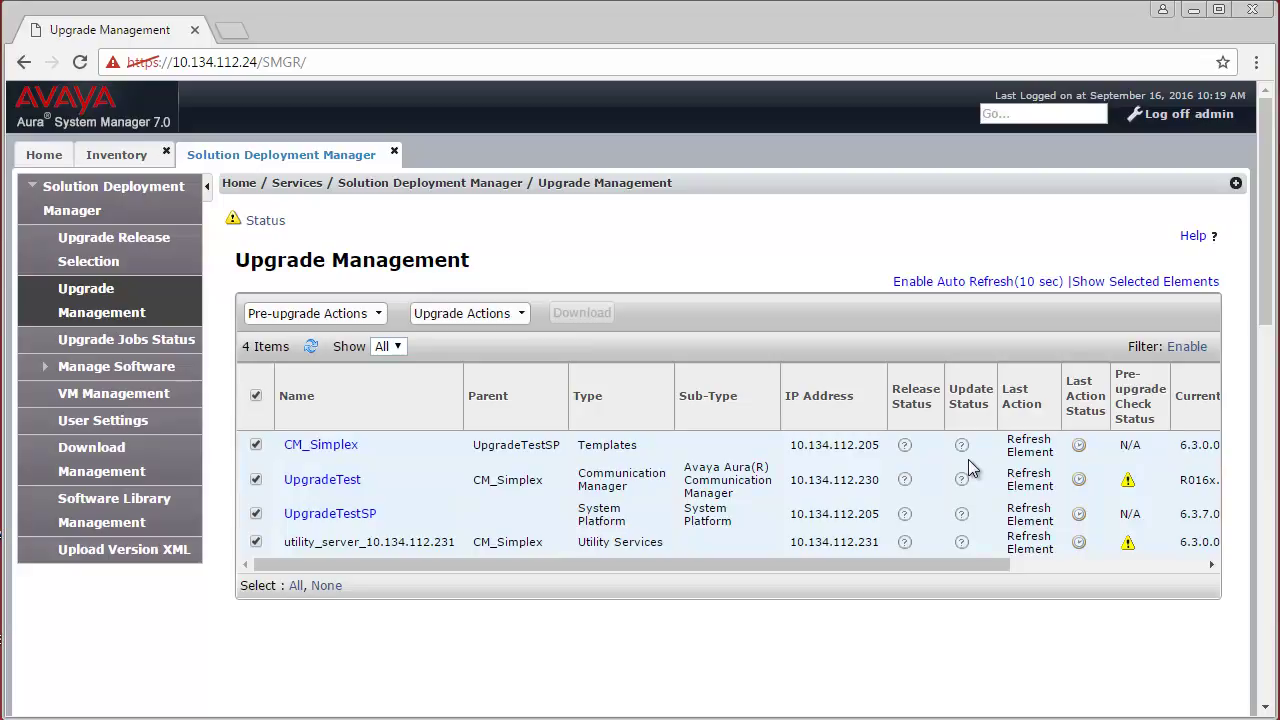
Check the Last Action and Pre-upgrade Check status icons until CM_Simplex and the utility server succeed.
left_click(968, 465)
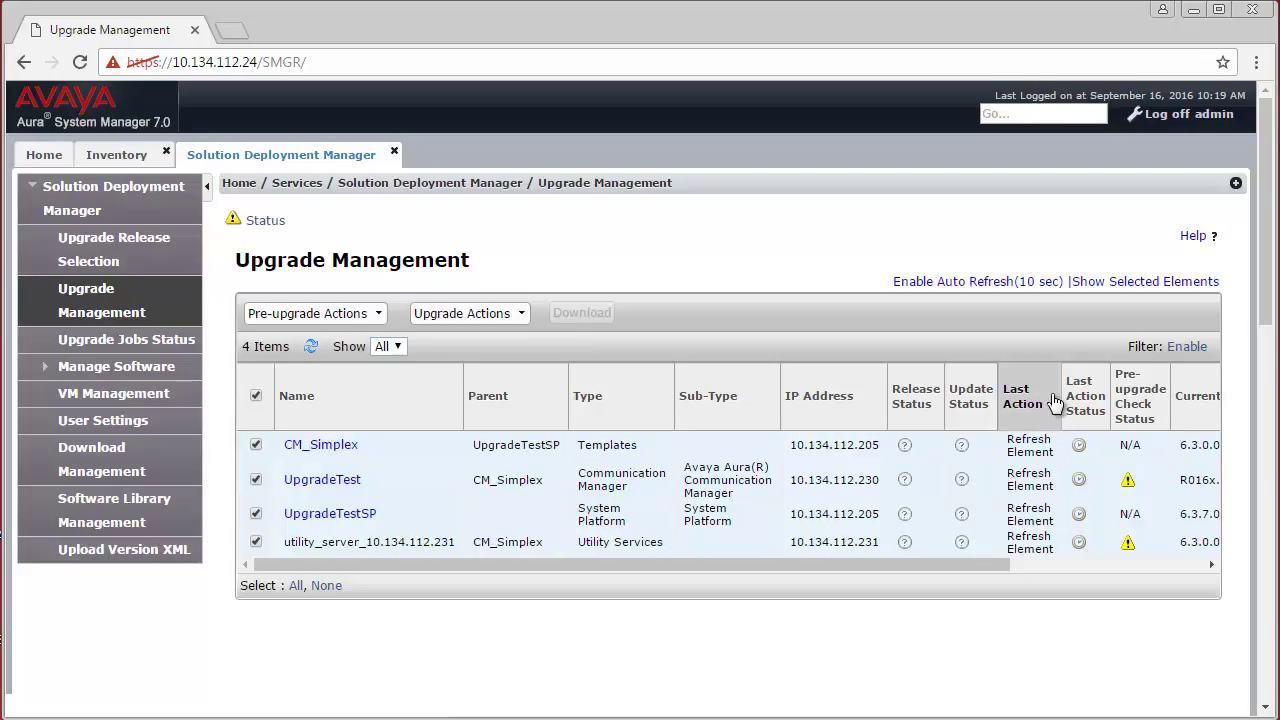
mouse_move(1079, 449)
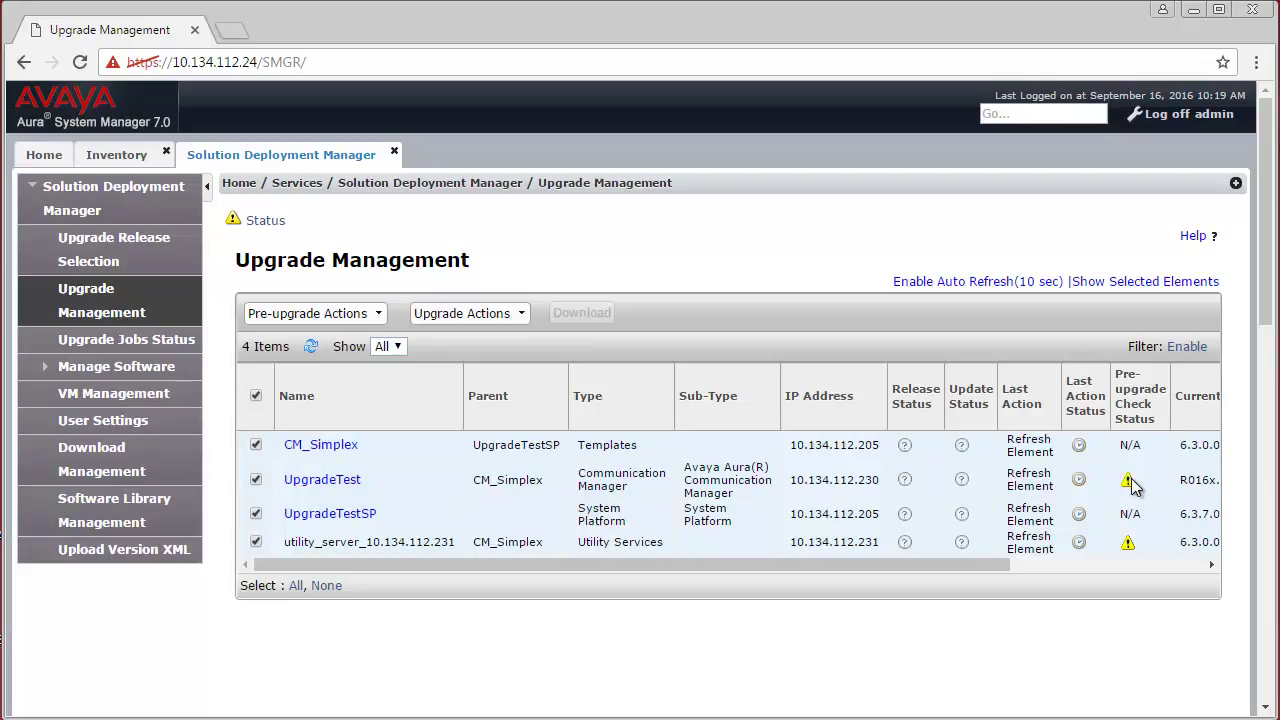
mouse_move(1128, 484)
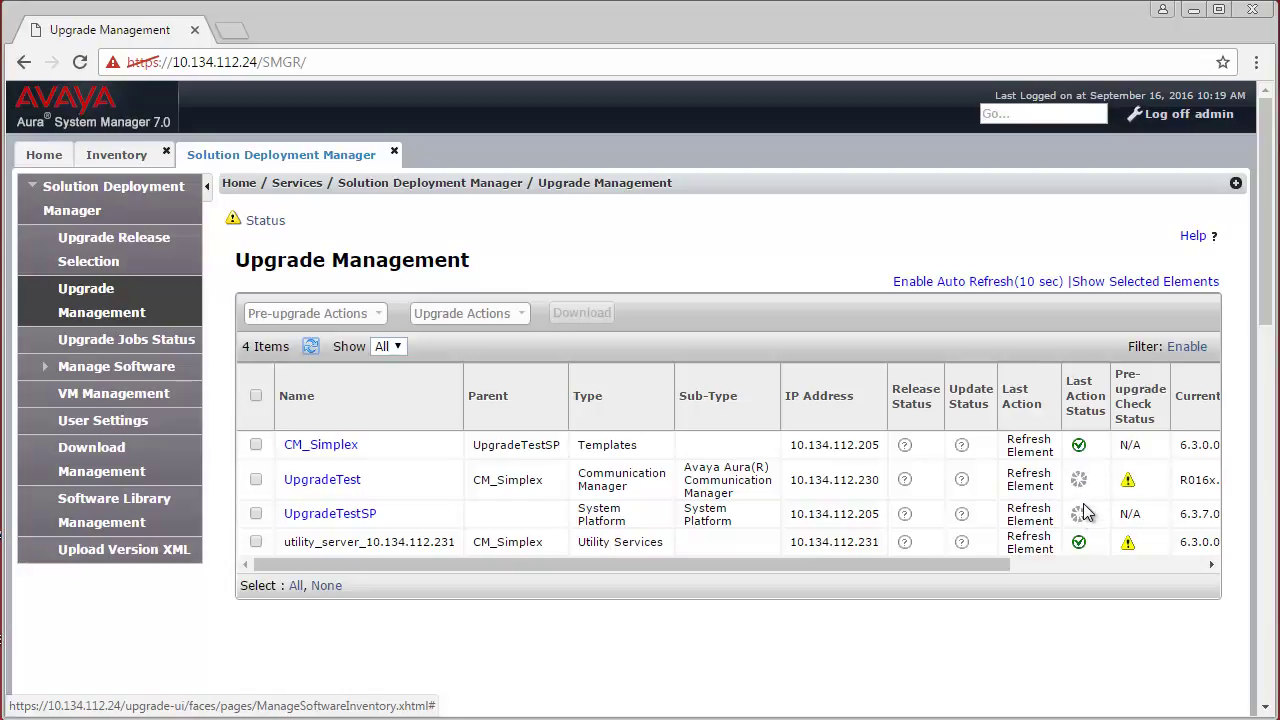
mouse_move(1086, 518)
Filter Upgrade Jobs Status to Refresh Element(s), confirm the job is SUCCESSFUL, then return to Upgrade Management.
left_click(73, 349)
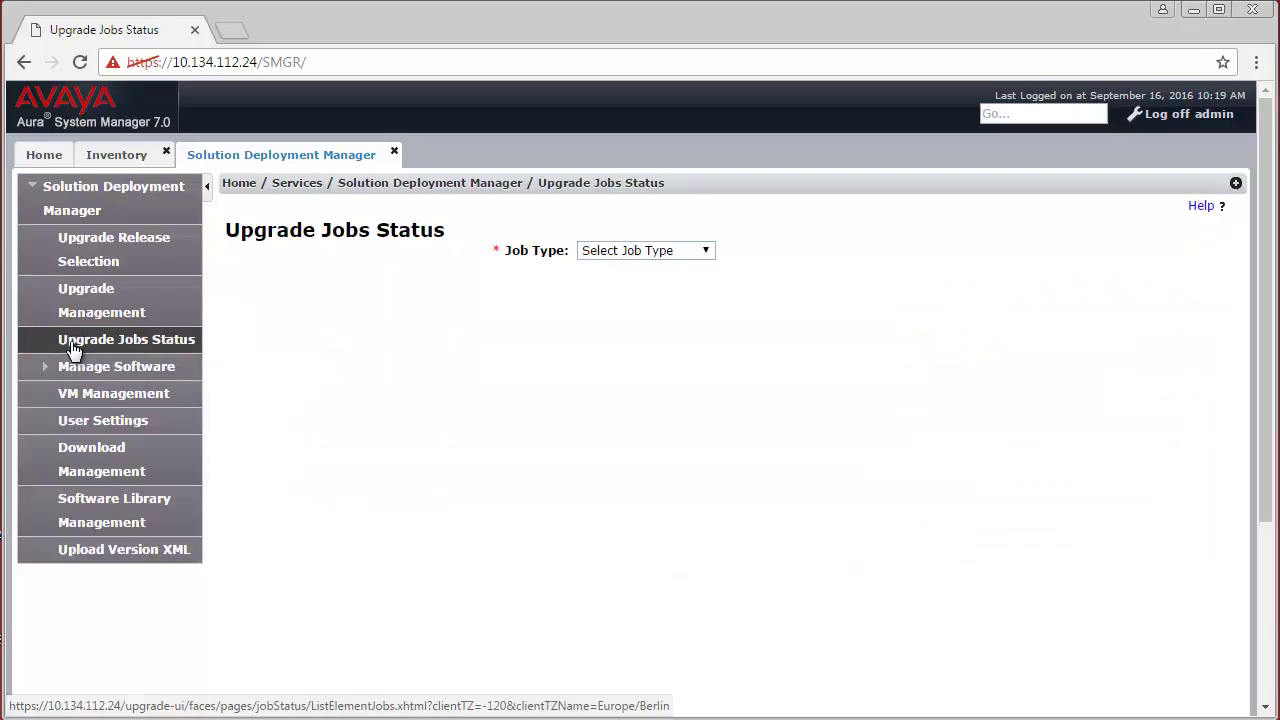
left_click(669, 252)
left_click(670, 285)
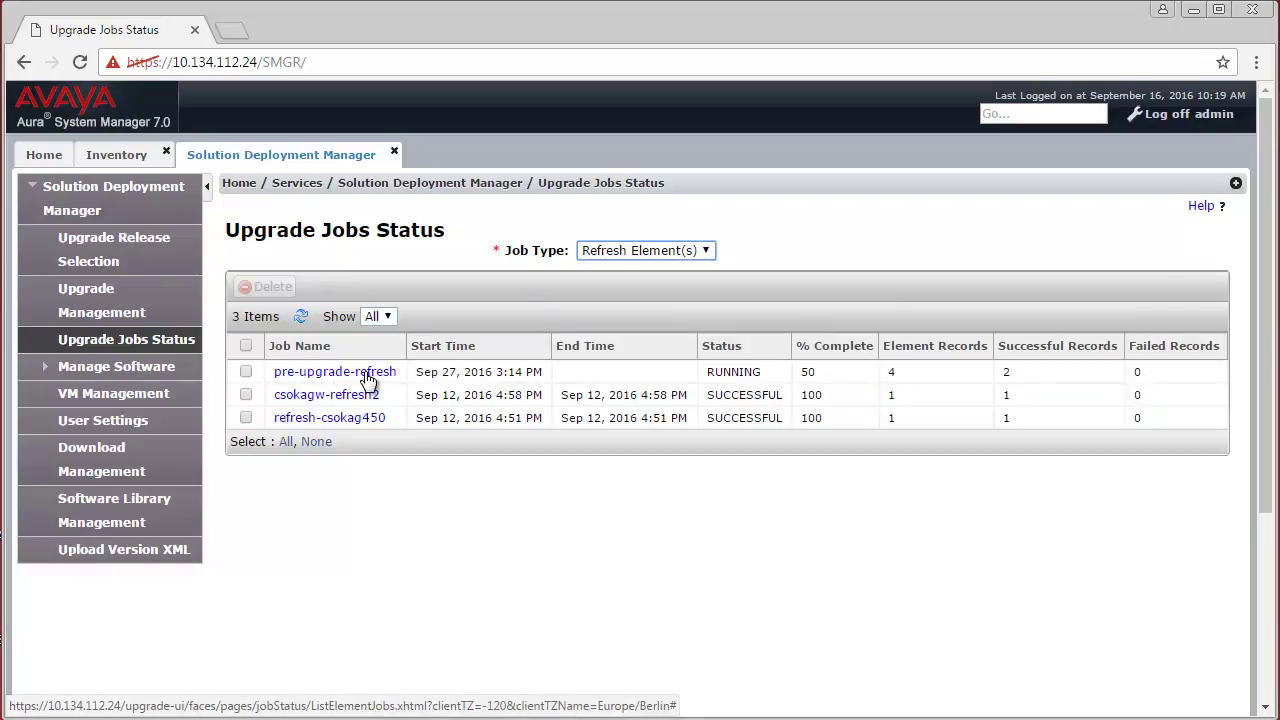
left_click(301, 318)
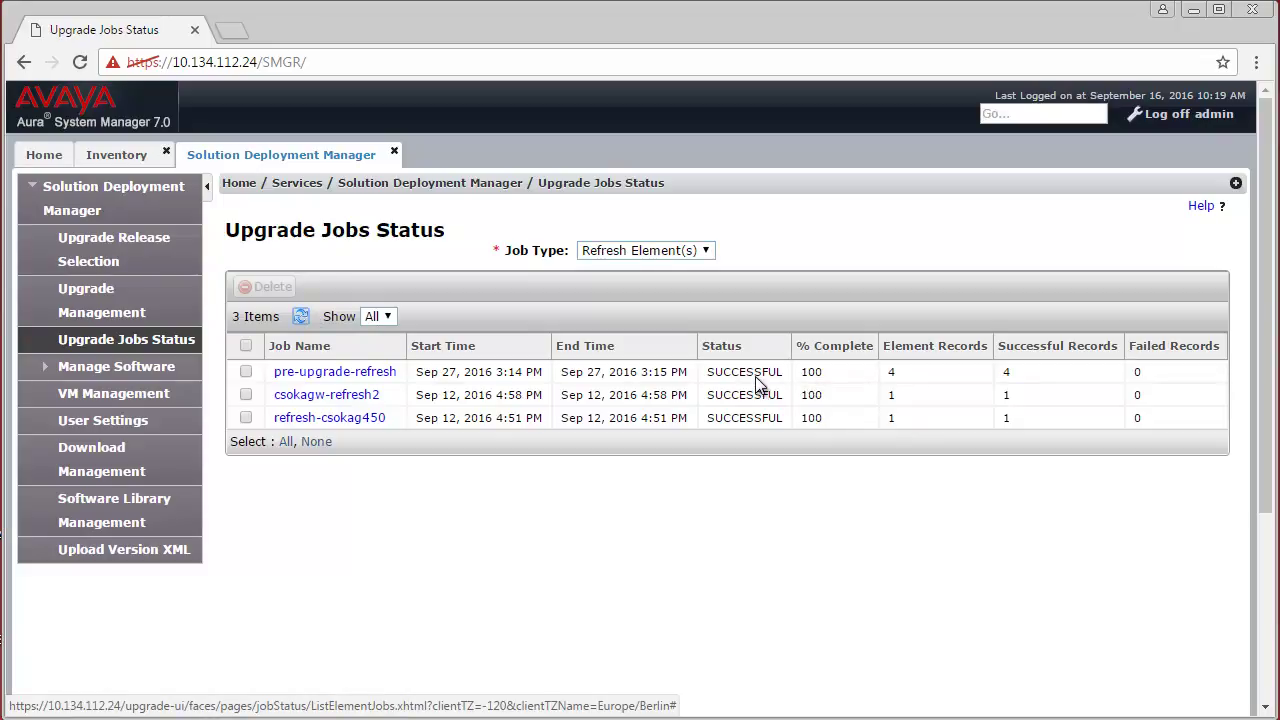
left_click(75, 298)
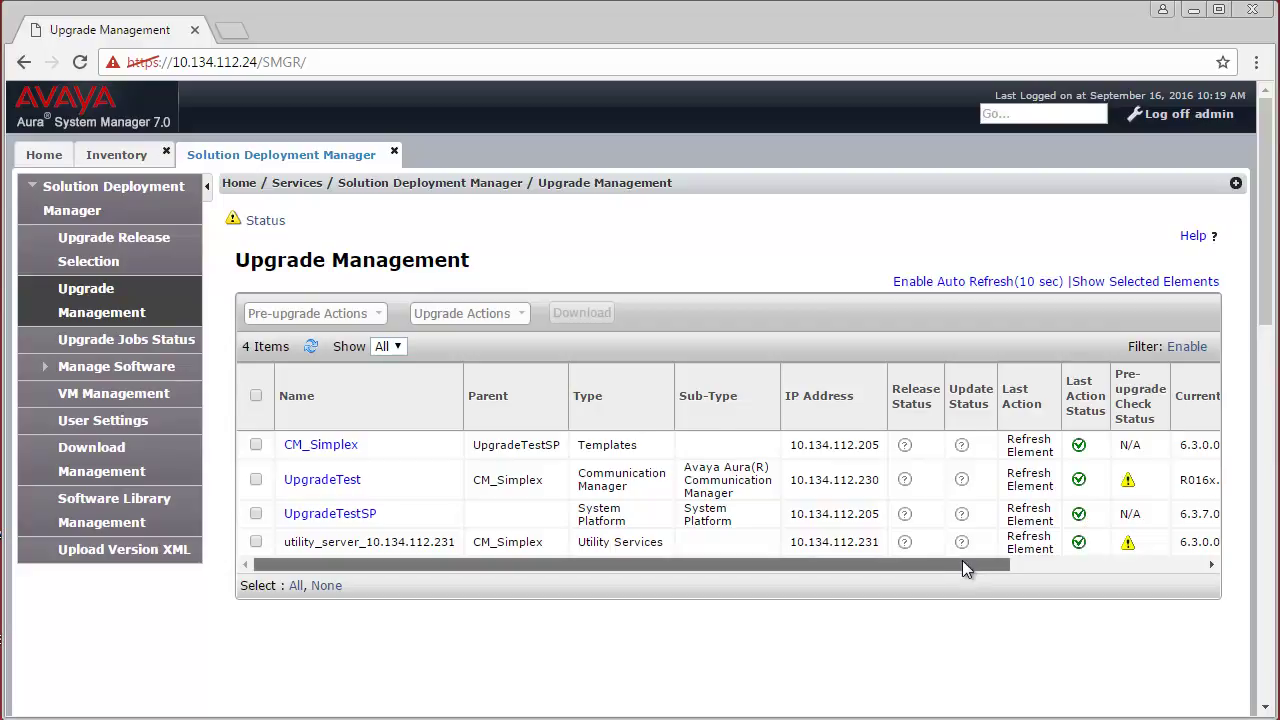
Scroll the element table, check all four elements, and bring up the Pre-upgrade Actions list.
left_click_drag(962, 560, 1115, 577)
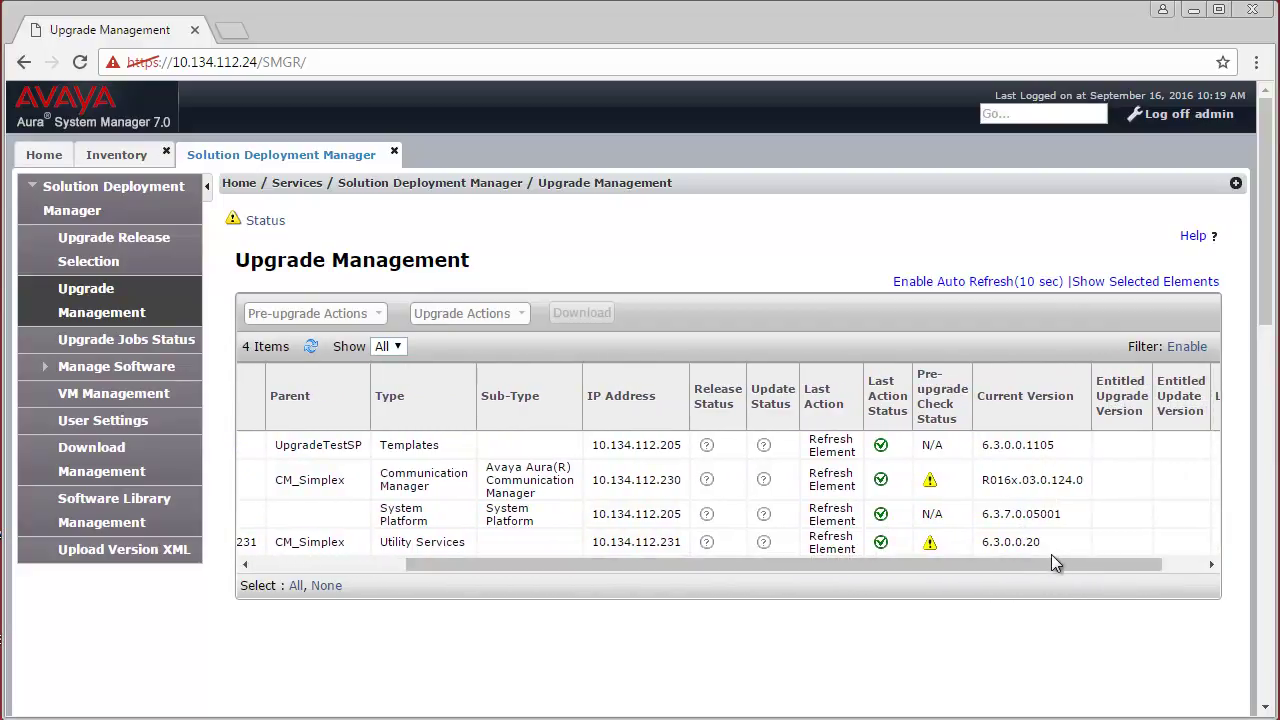
left_click_drag(1061, 559, 898, 549)
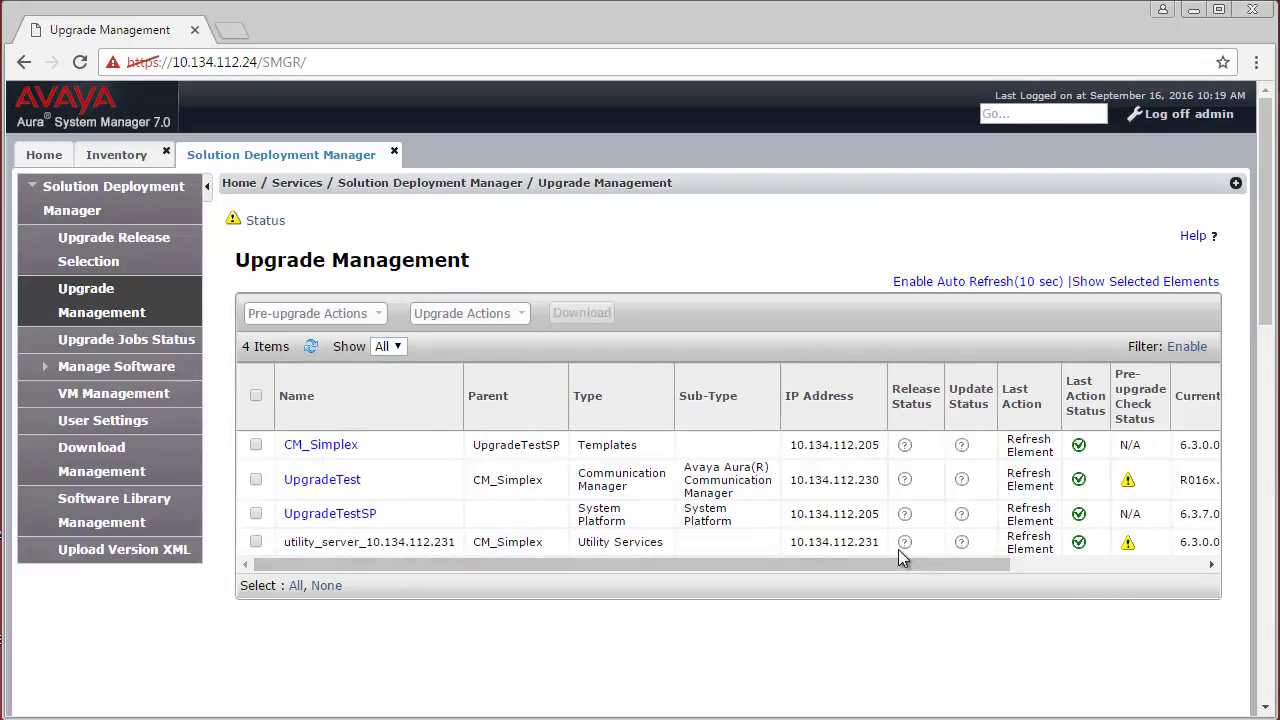
left_click(256, 447)
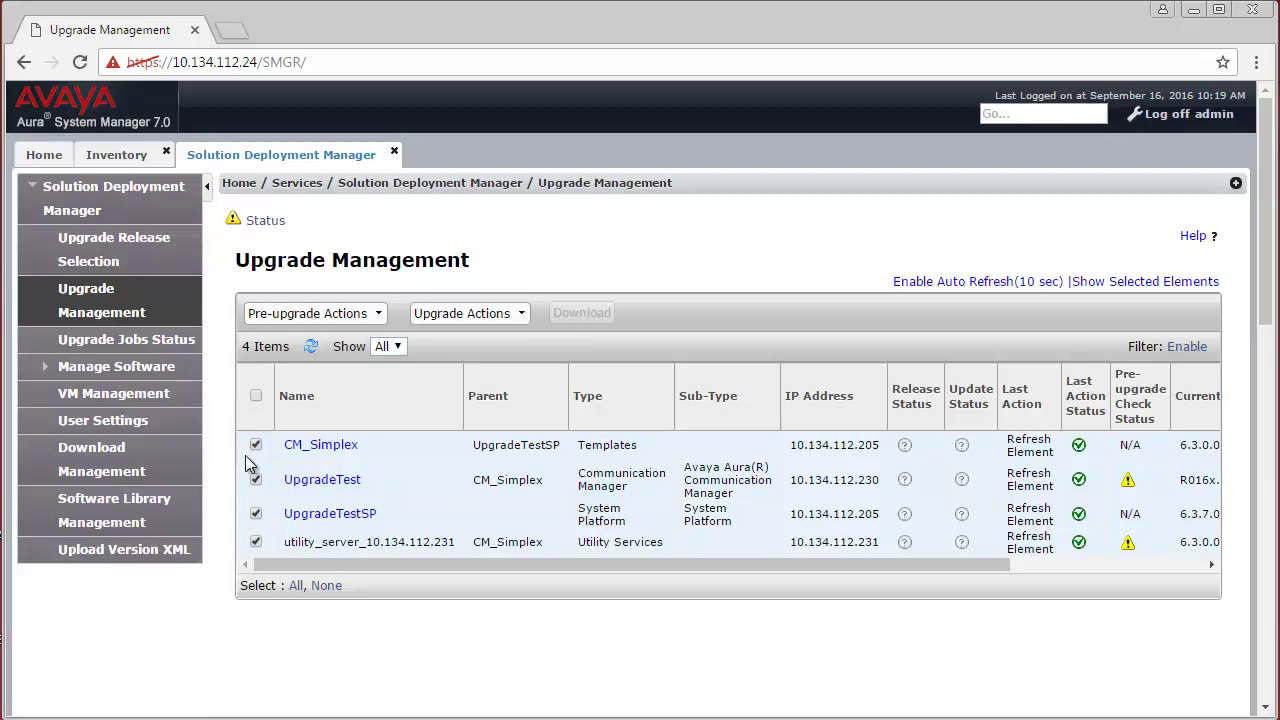
left_click(378, 315)
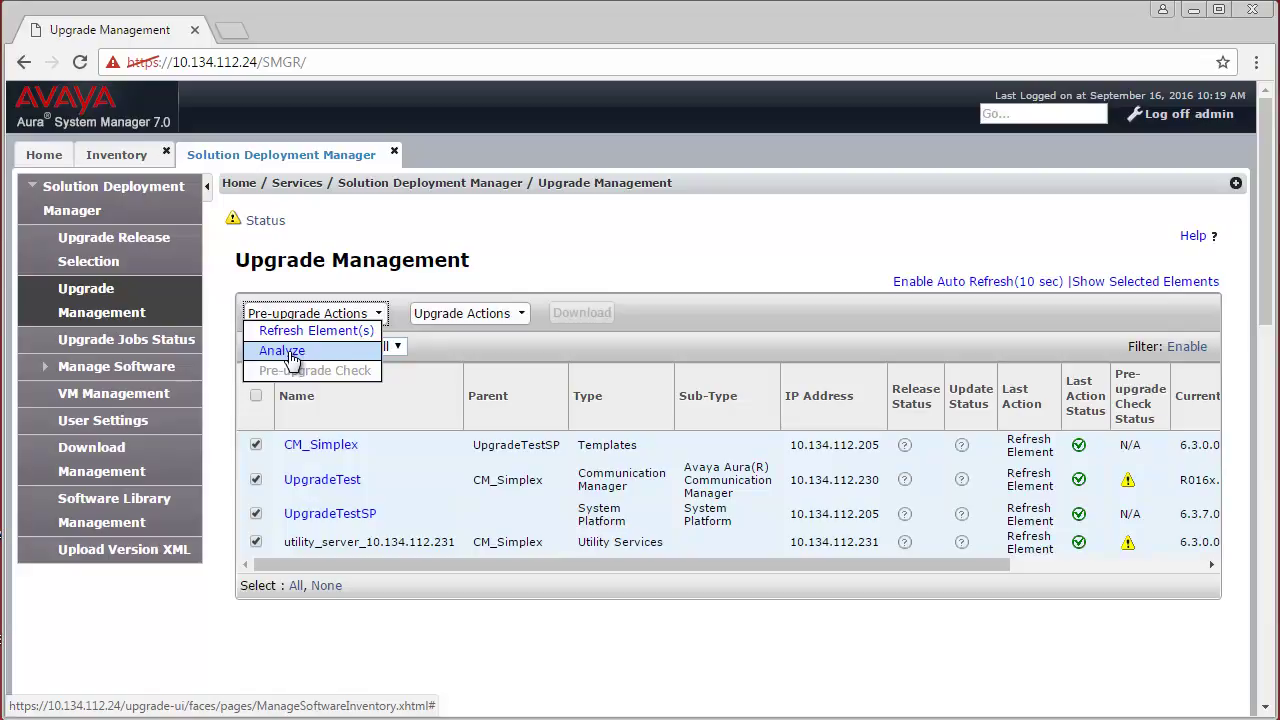
Run Analyze on the selected elements as an immediate job named 'pre-upgrade-analyze'.
left_click(283, 351)
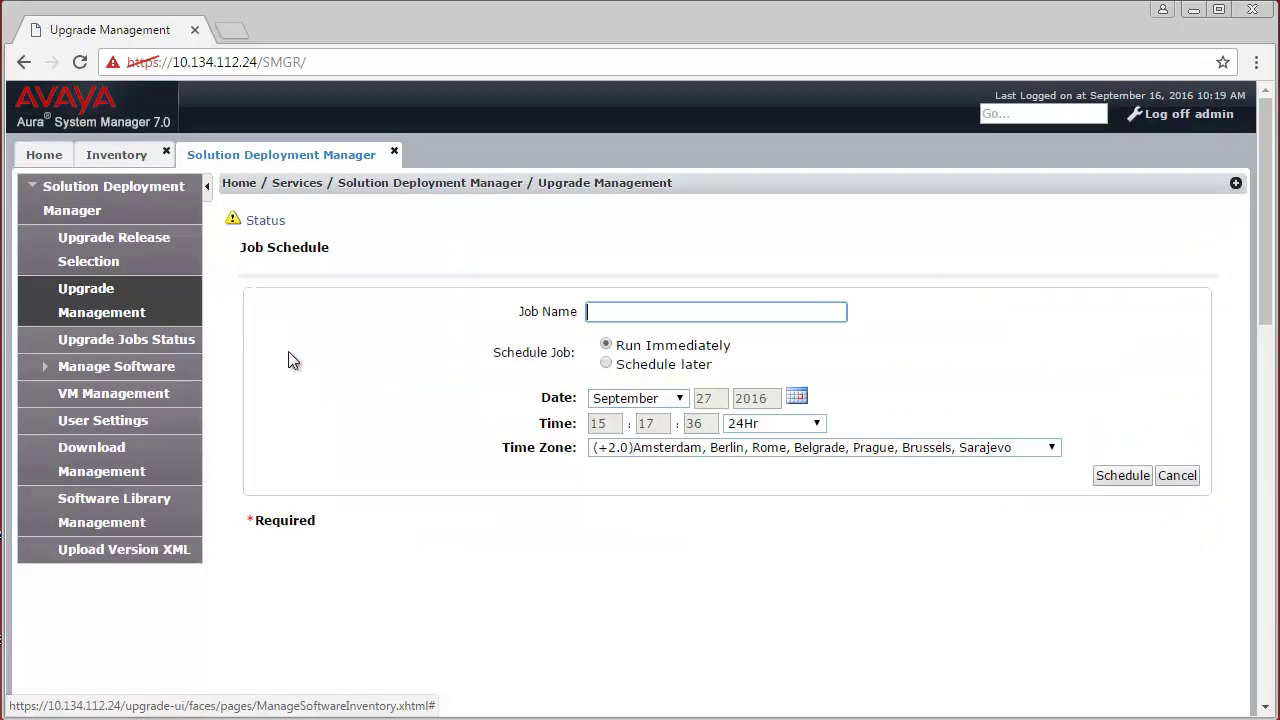
type("pre")
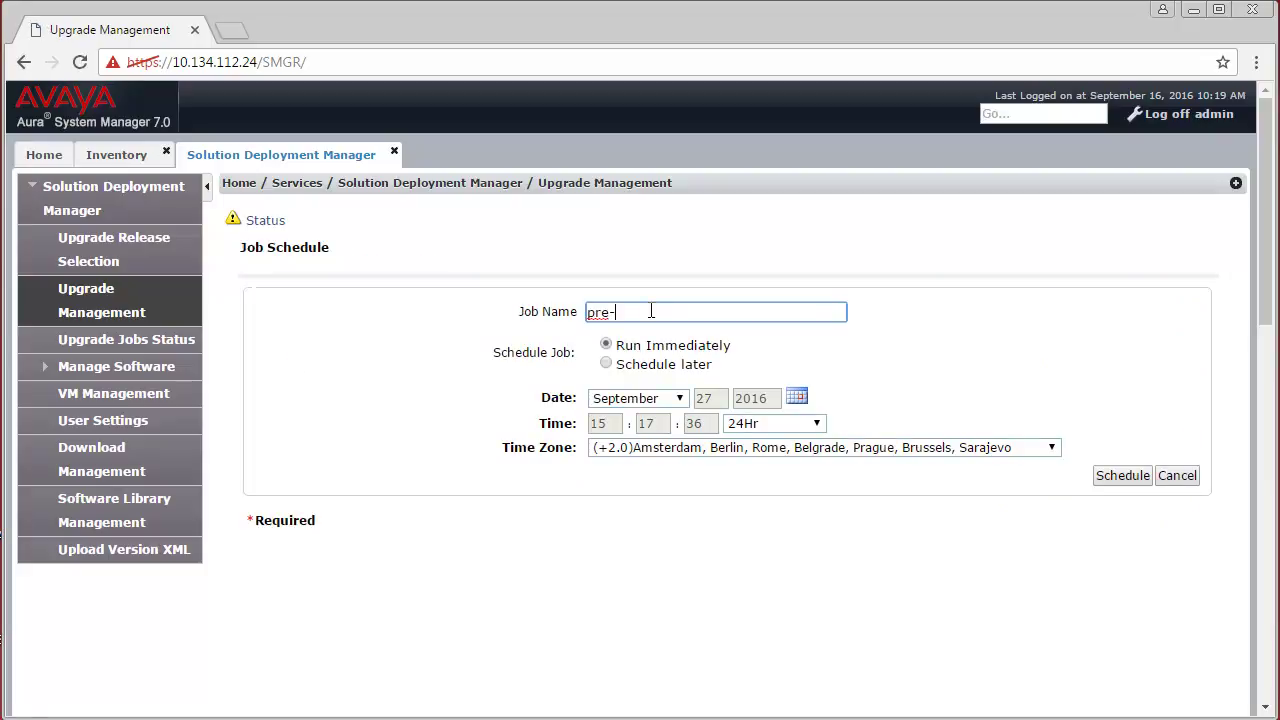
type("-upgrade-analyze")
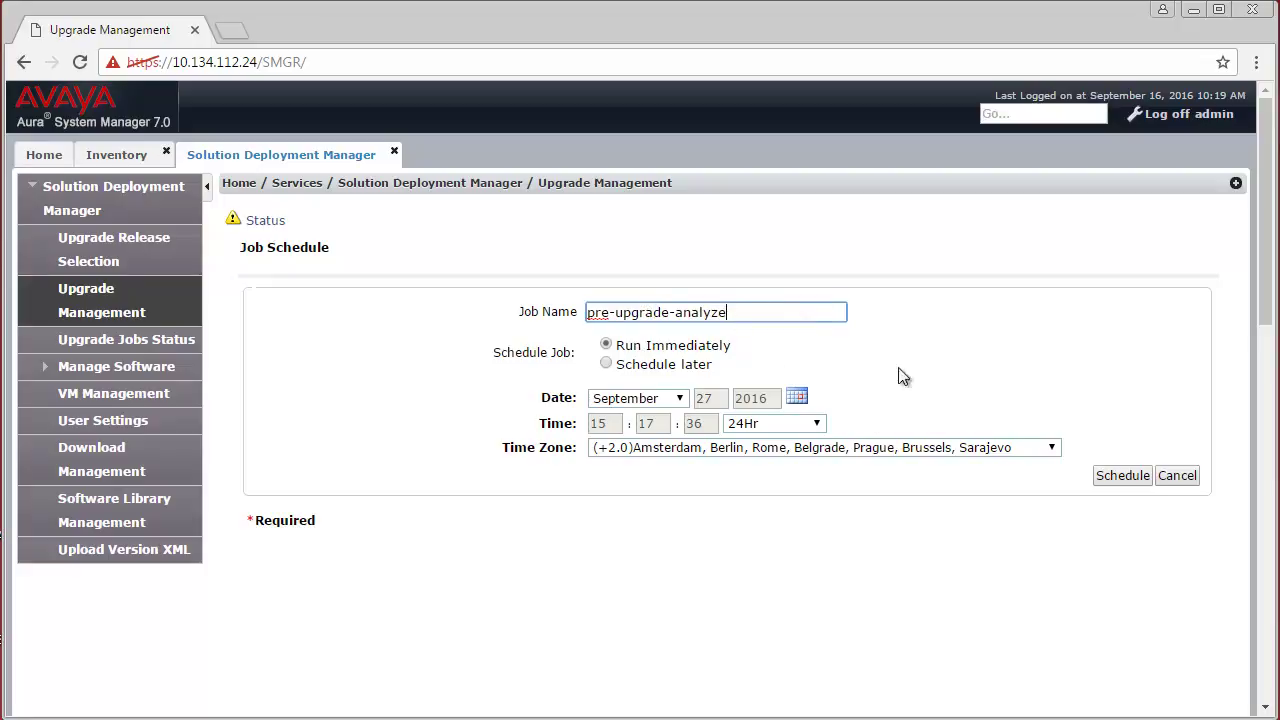
left_click(1122, 475)
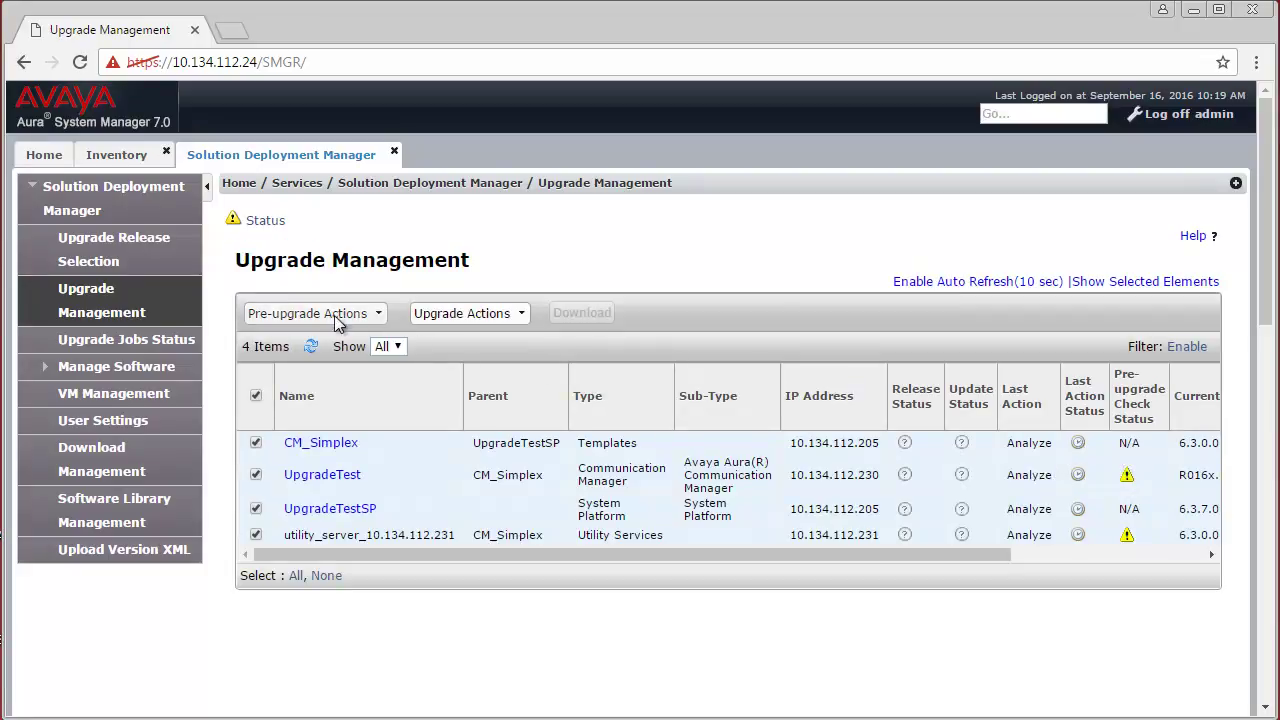
Filter Upgrade Jobs Status to Analyze jobs, then check UpgradeTest's running status in Upgrade Management.
left_click(88, 341)
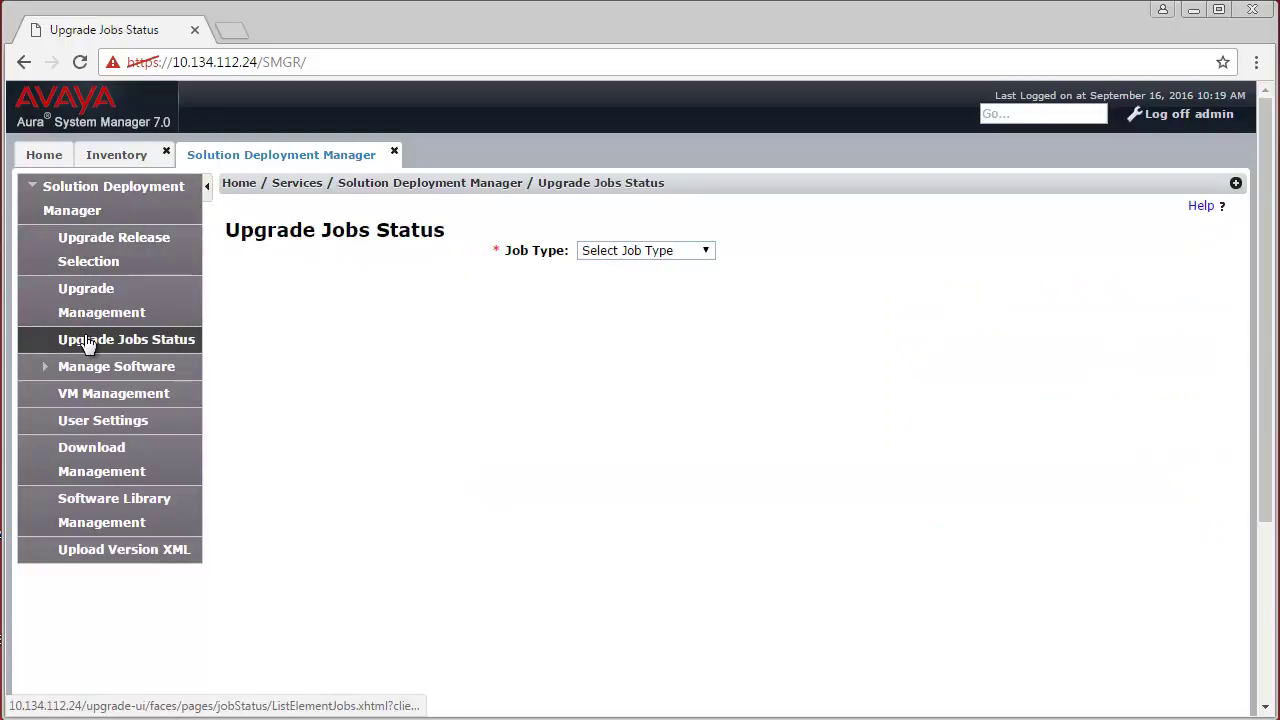
left_click(706, 255)
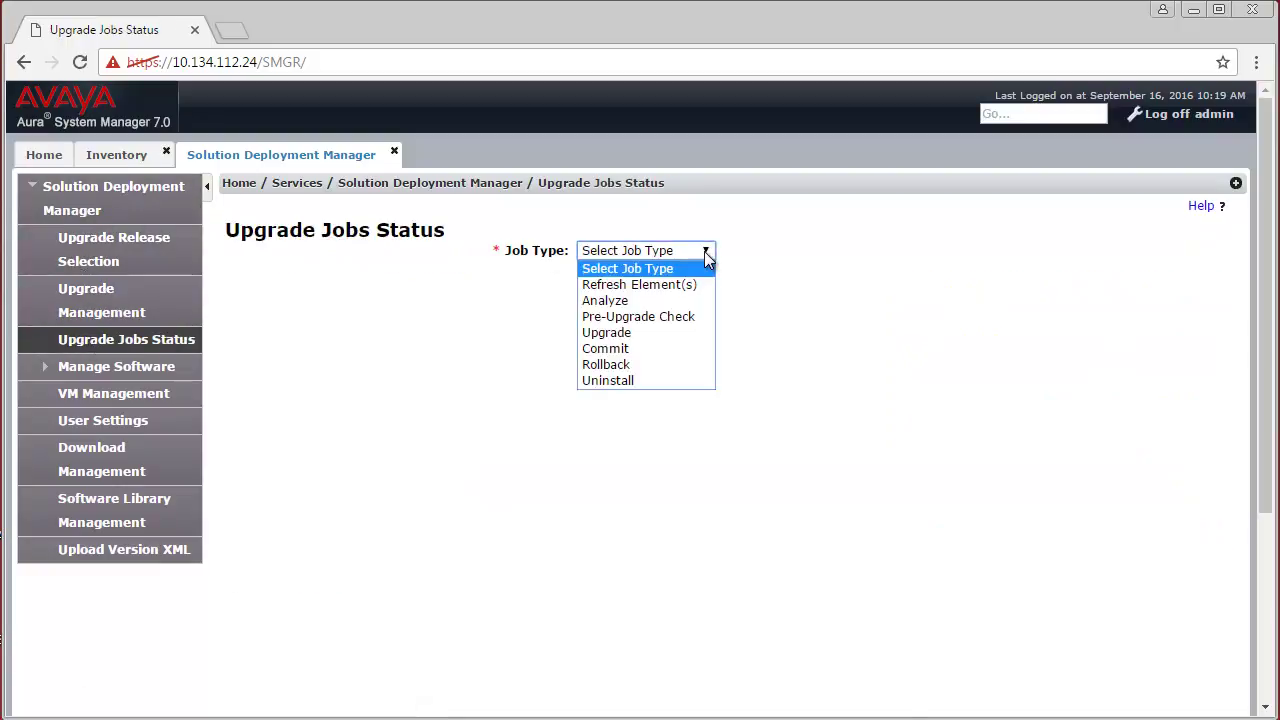
left_click(617, 300)
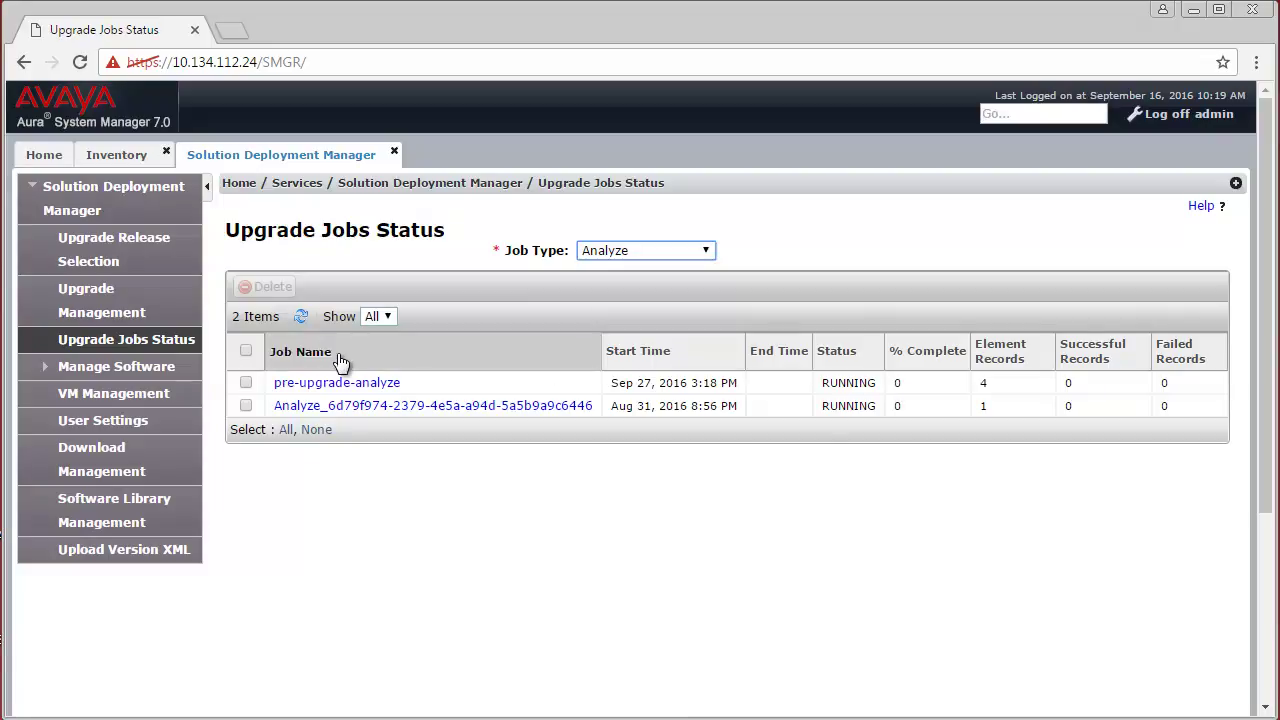
left_click(80, 301)
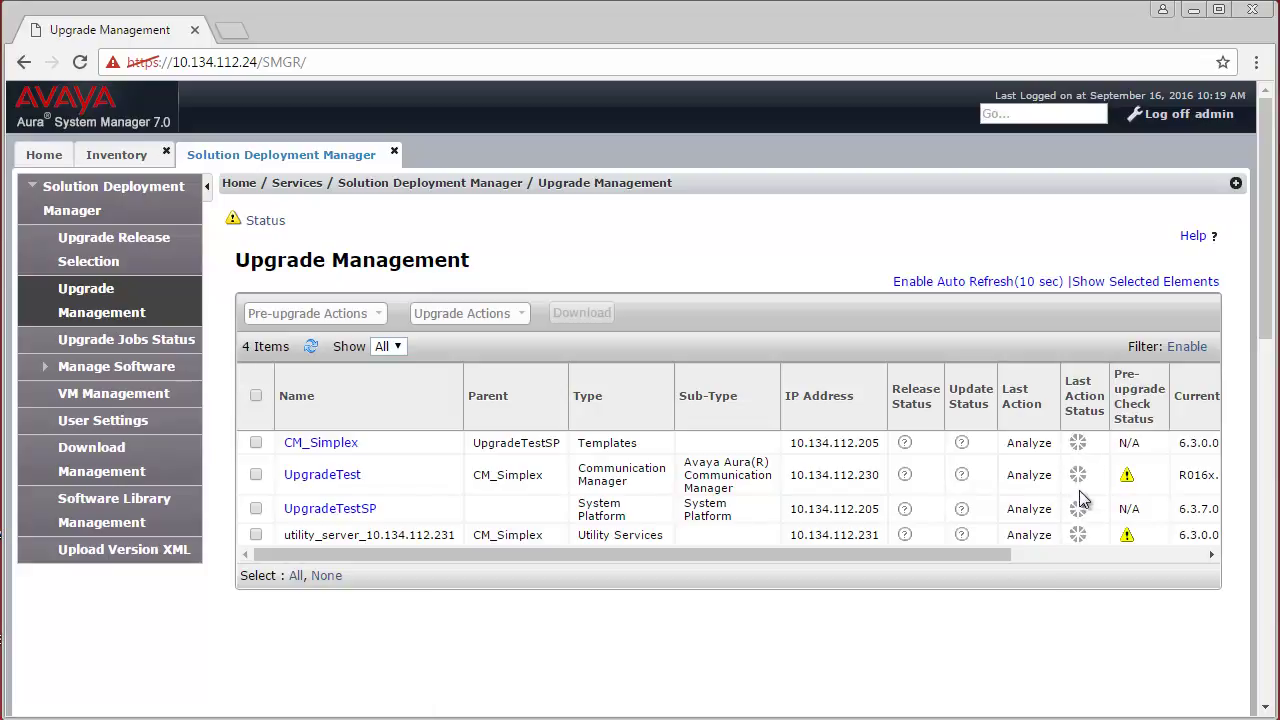
mouse_move(1078, 478)
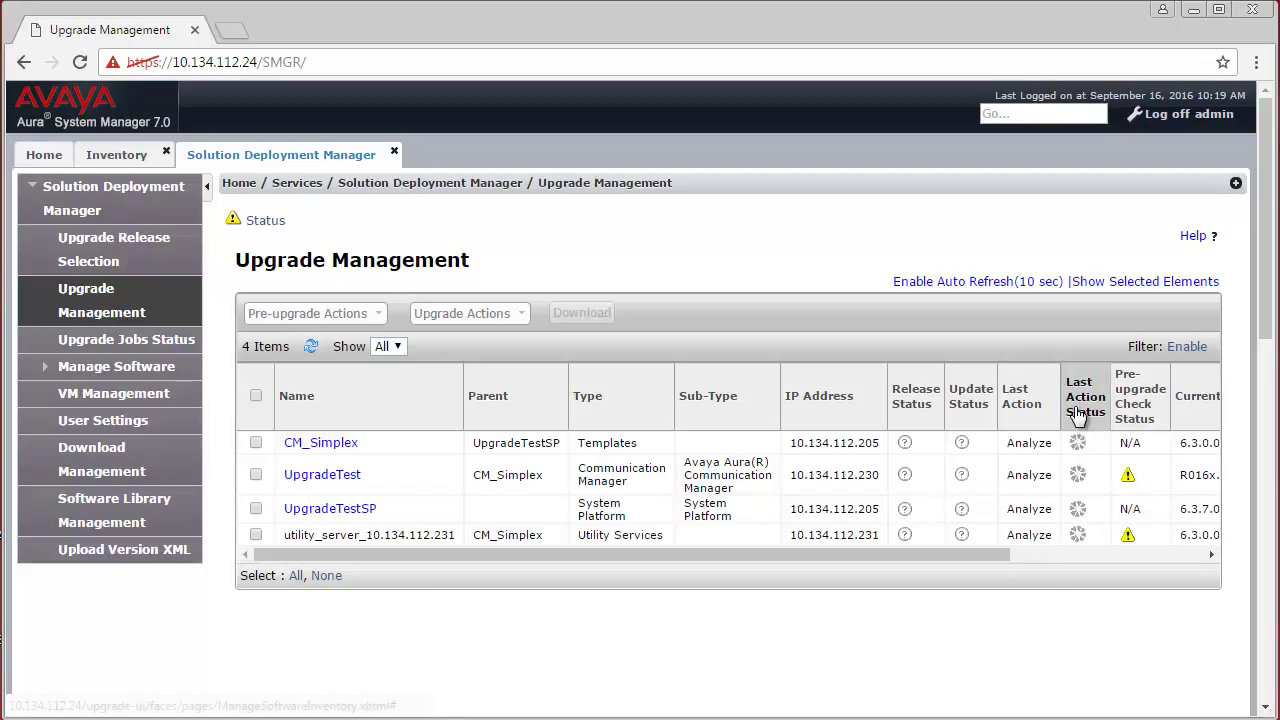
left_click(1078, 477)
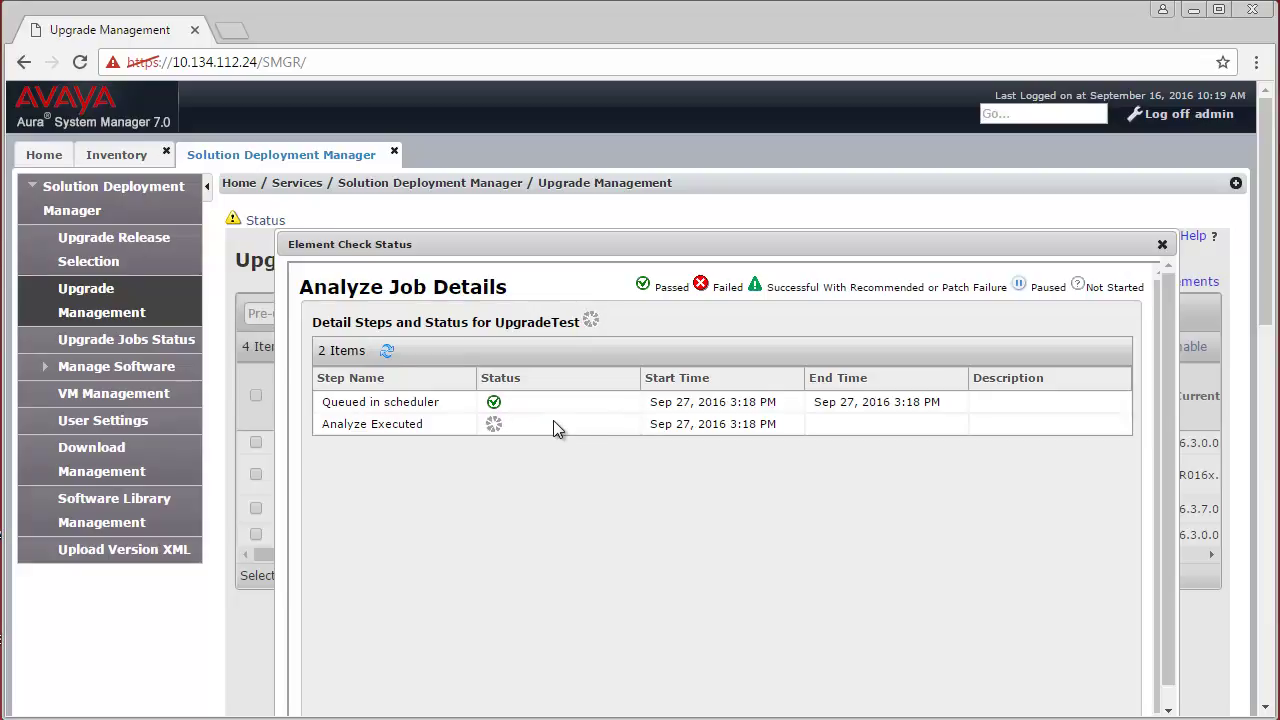
left_click(1163, 246)
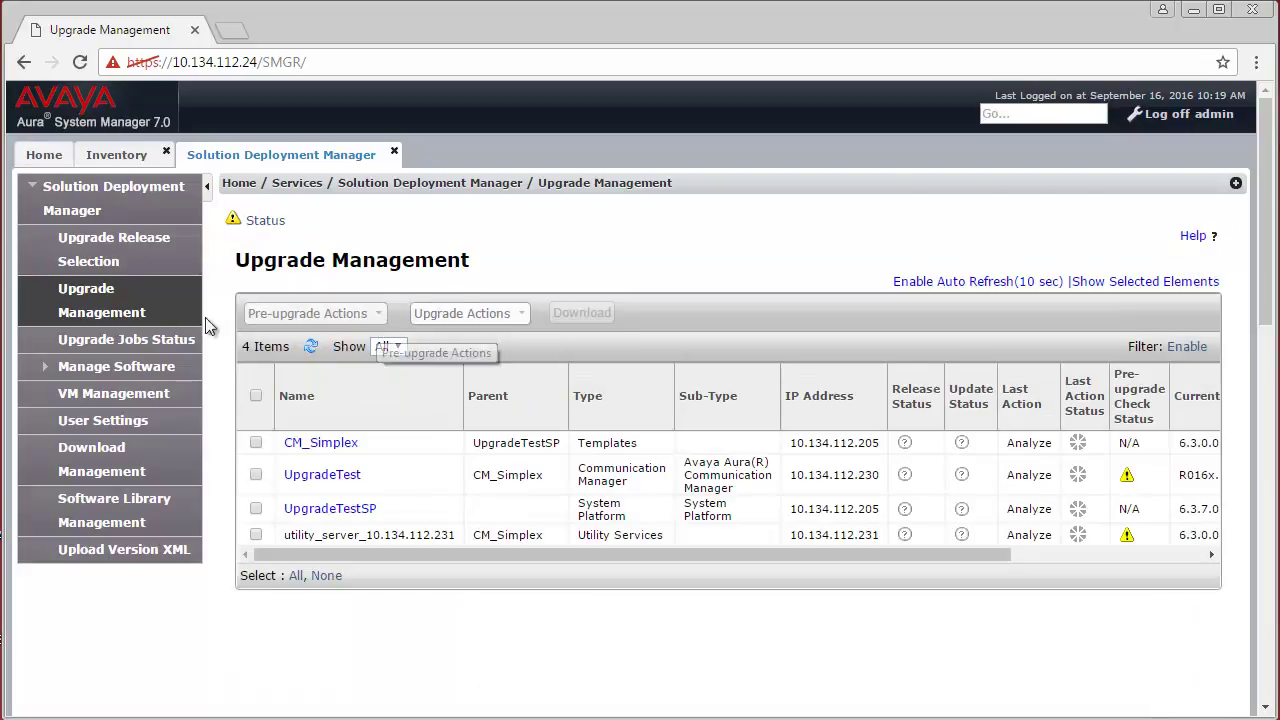
Filter Upgrade Jobs Status to Analyze jobs and refresh to confirm the analyze job succeeded.
left_click(97, 343)
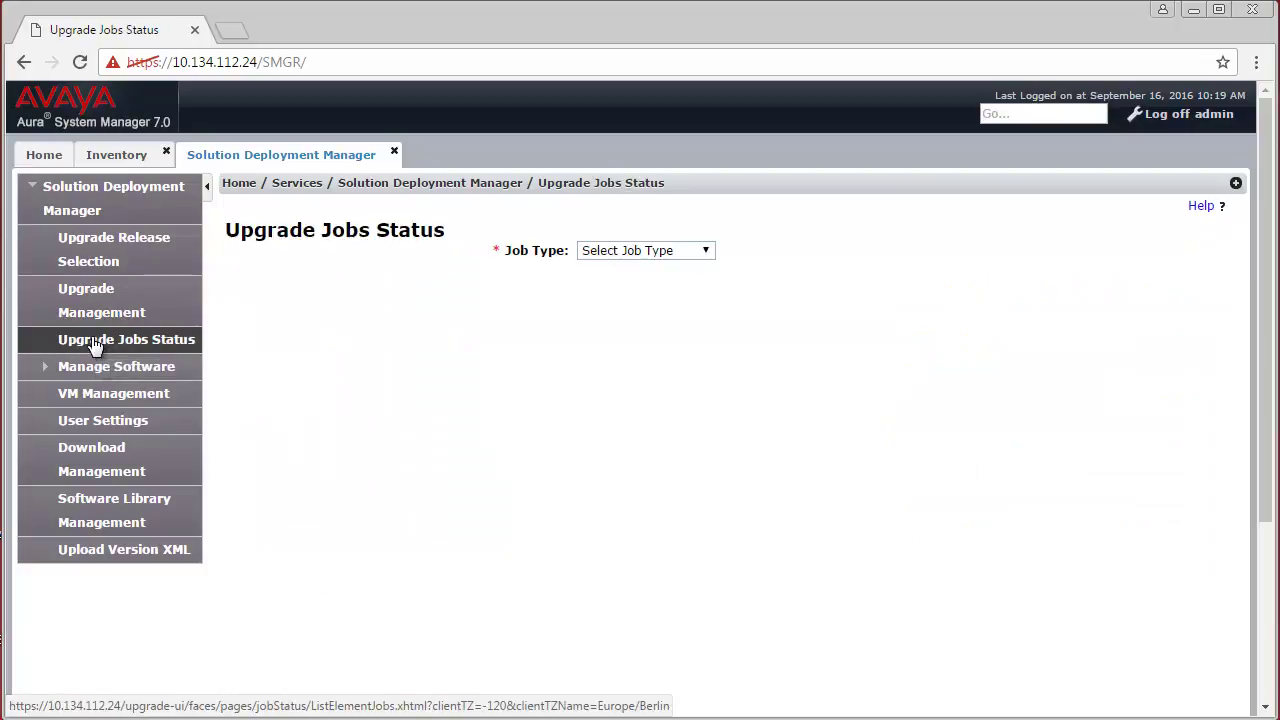
left_click(706, 251)
left_click(643, 301)
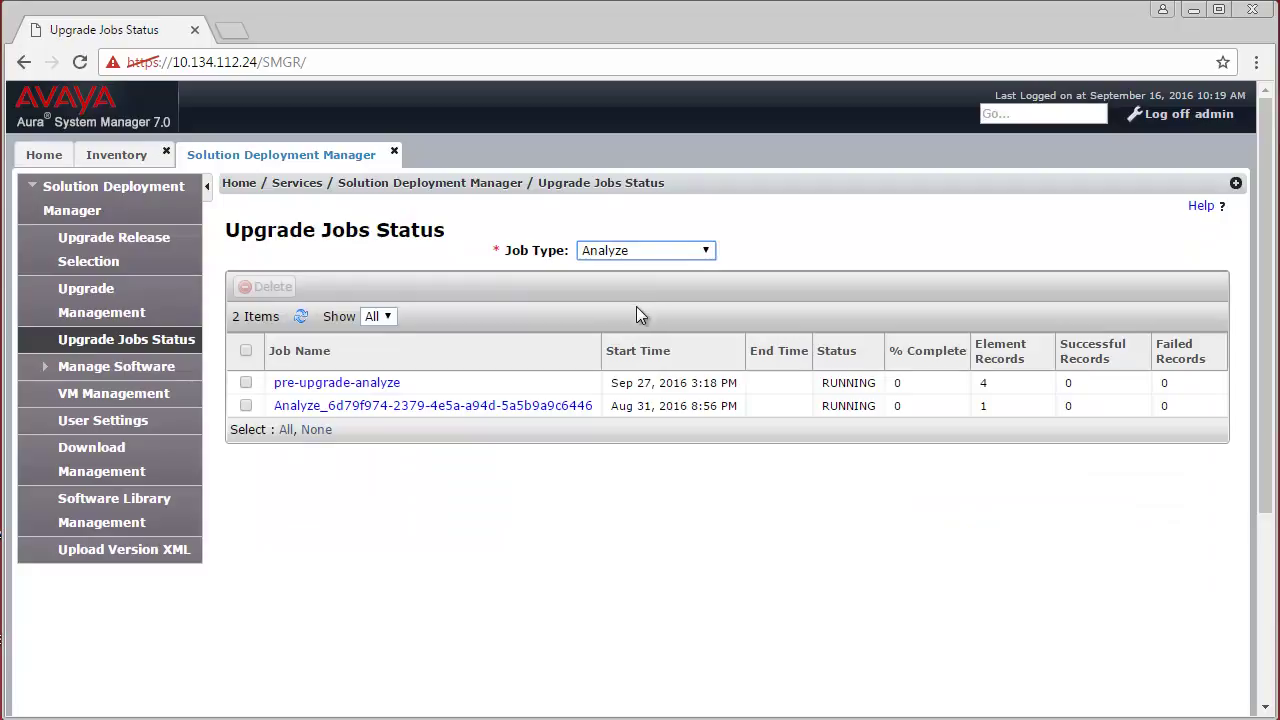
left_click(300, 316)
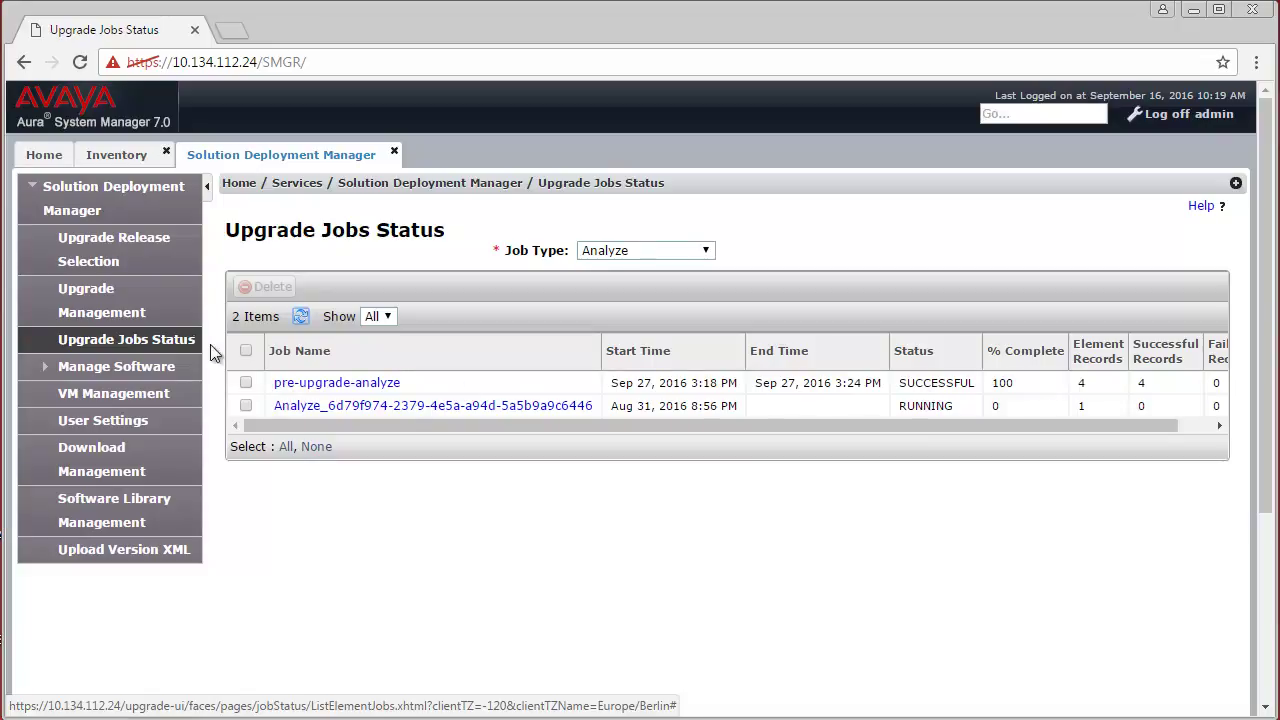
left_click(79, 288)
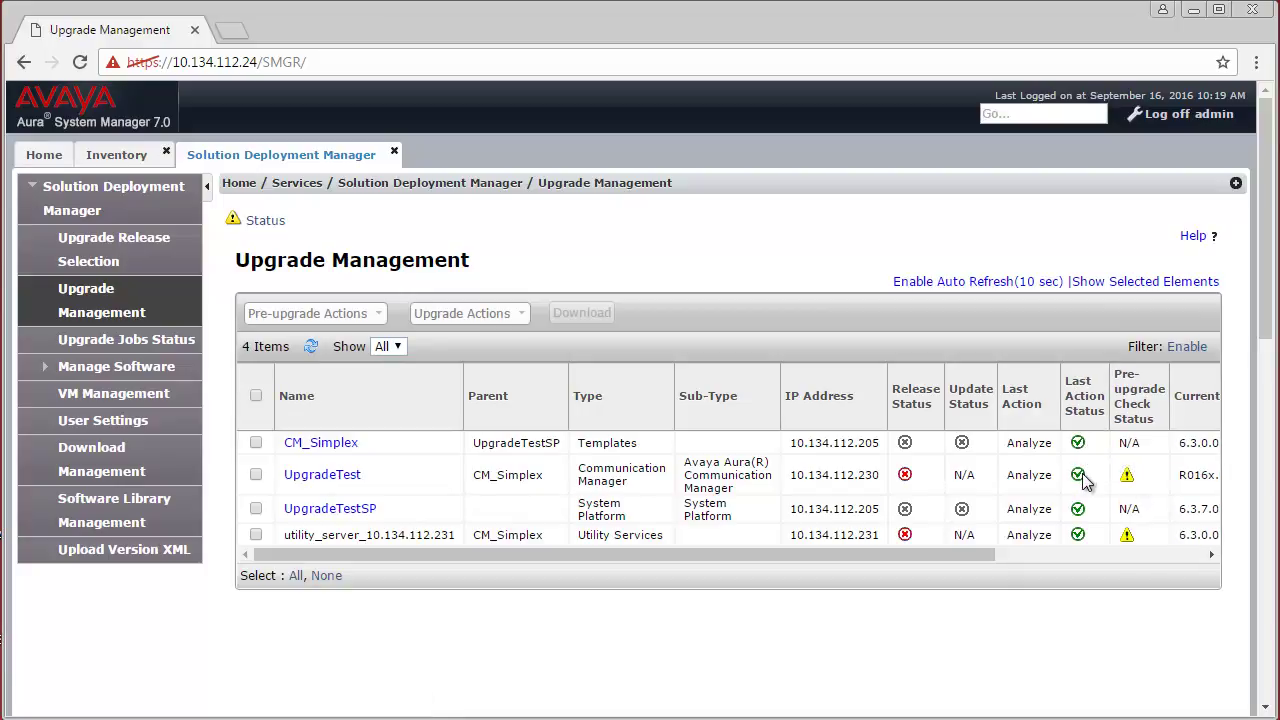
Review each element's analysis result and release status, including UpgradeTest's Upgrade Required, in Upgrade Management.
mouse_move(1085, 512)
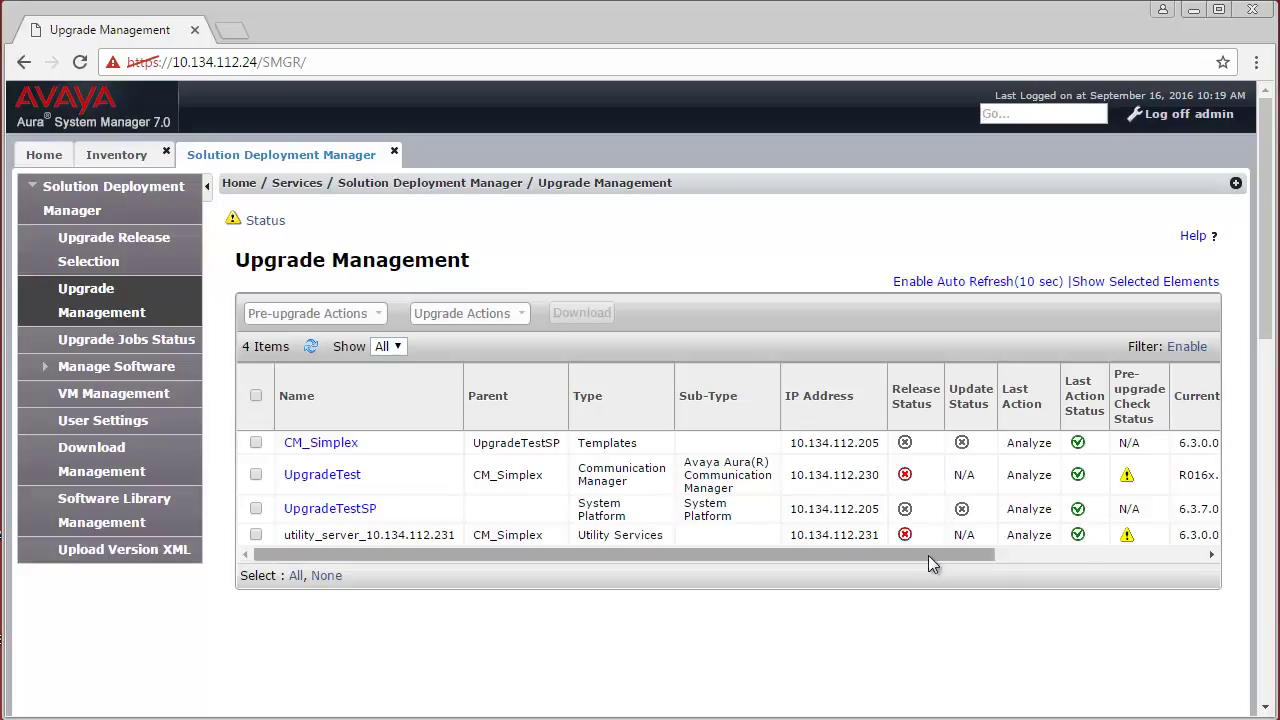
left_click_drag(928, 555, 1146, 574)
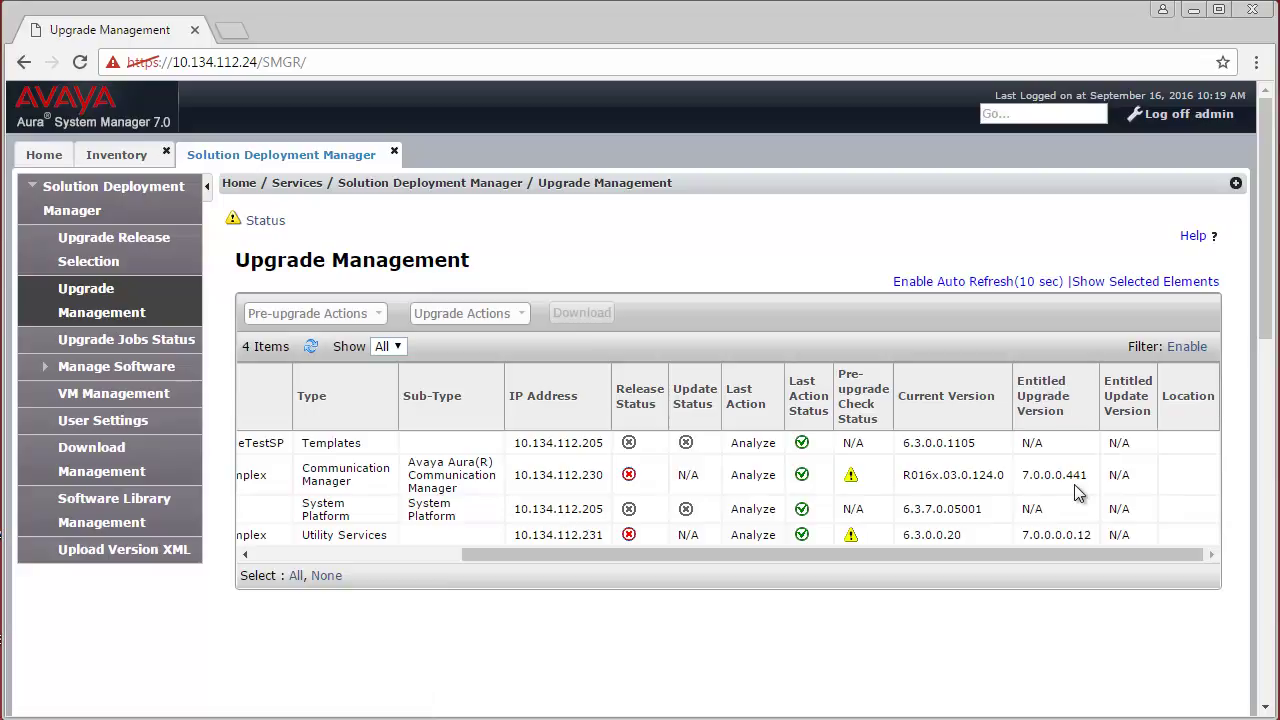
left_click_drag(983, 556, 766, 557)
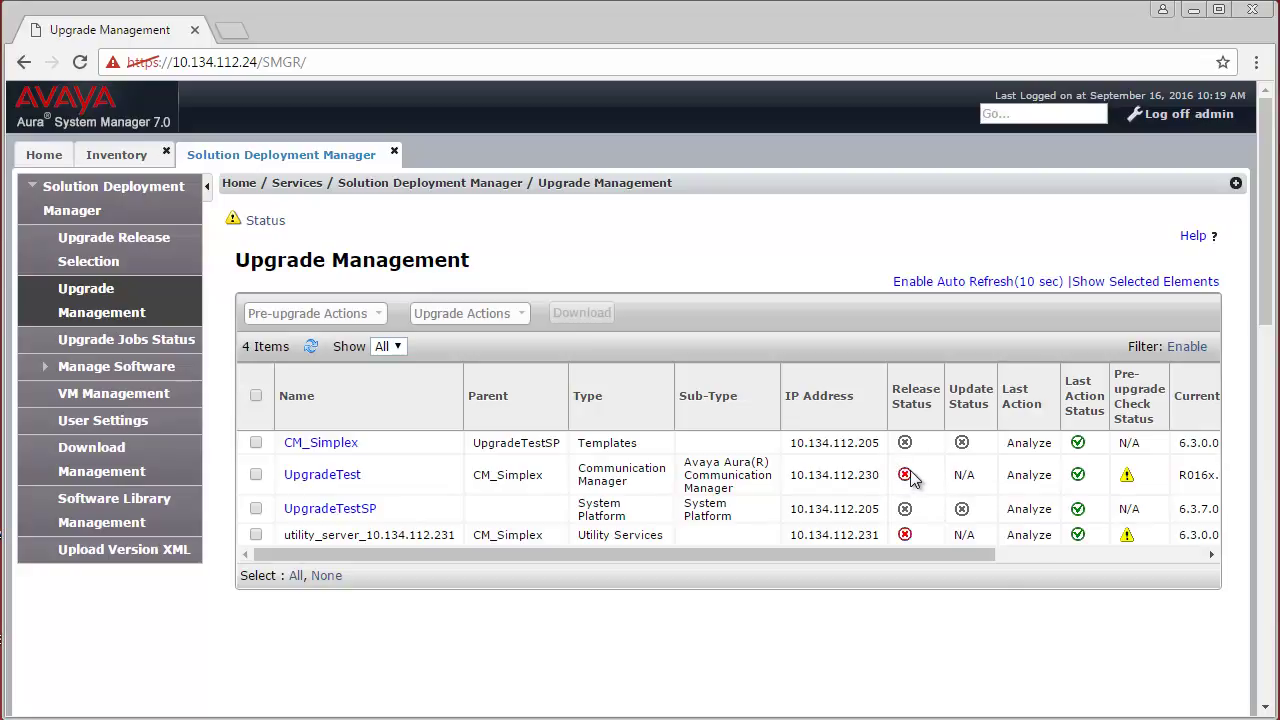
mouse_move(911, 480)
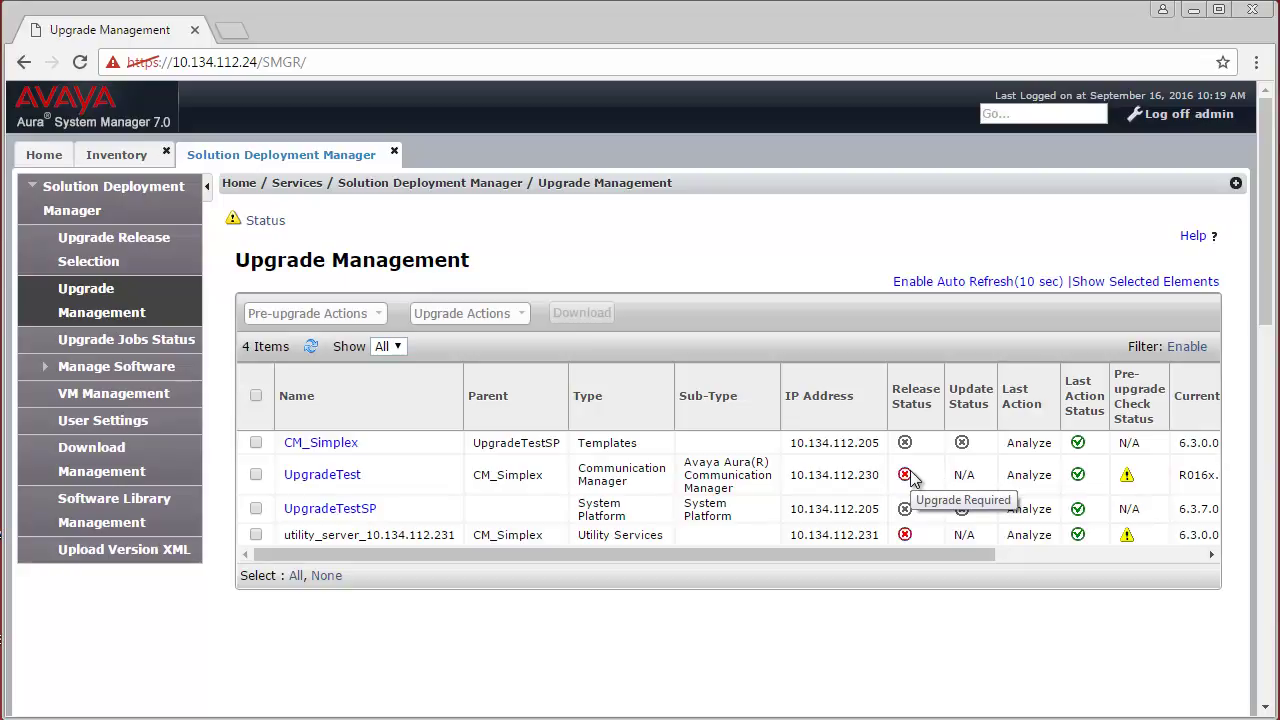
In Download Management, tick OVA Template under Media Servers and list its 7.0.0.0.441 files.
left_click(101, 457)
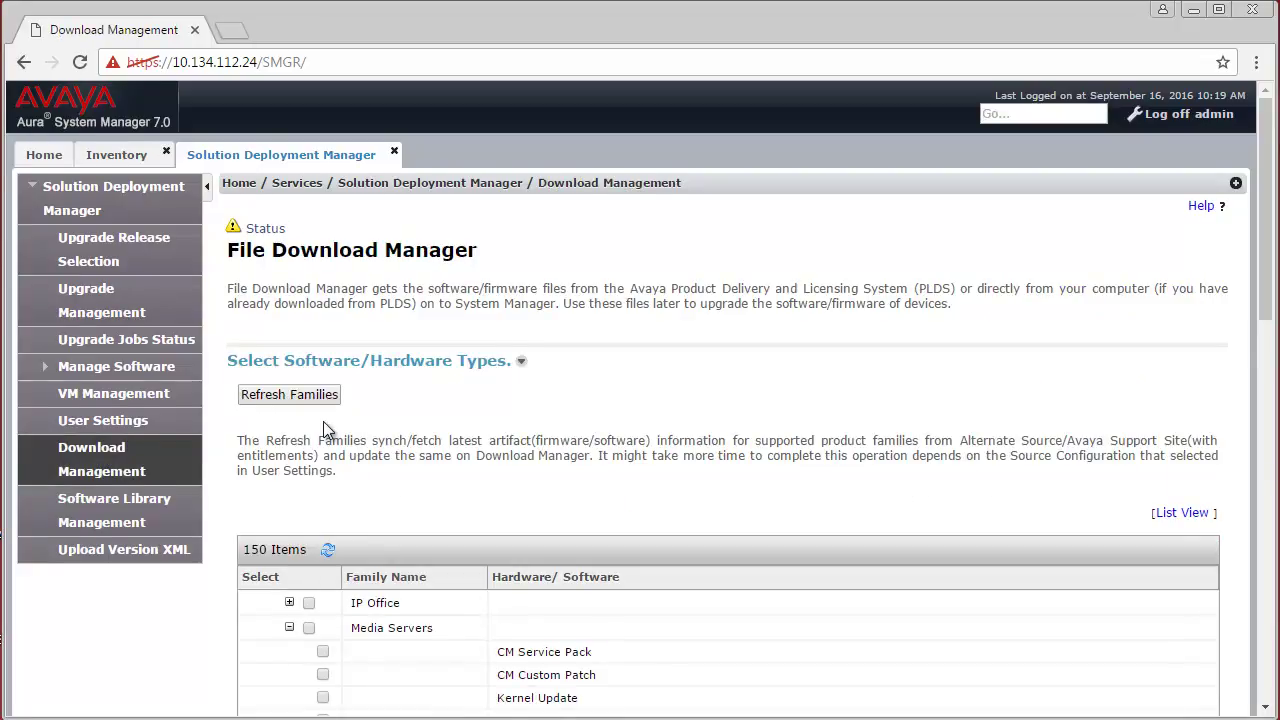
scroll(323, 421, "down", 1)
scroll(323, 421, "down", 5)
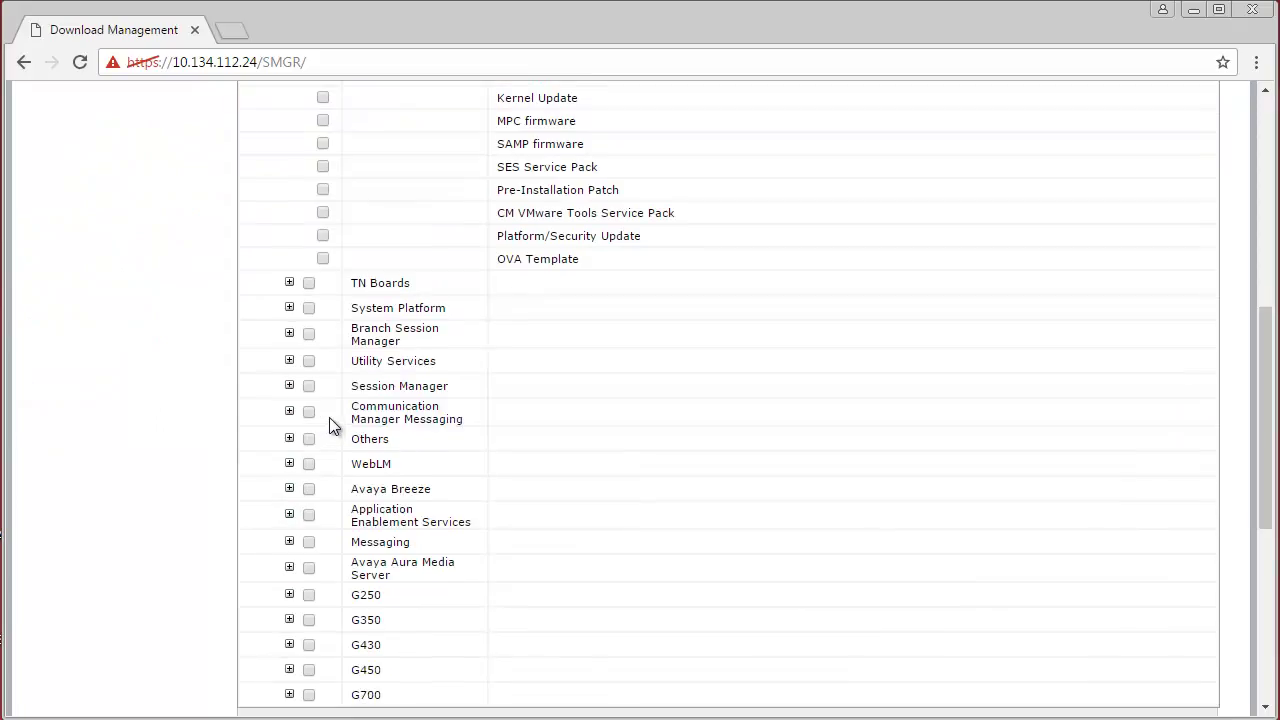
scroll(329, 417, "up", 4)
scroll(329, 422, "up", 1)
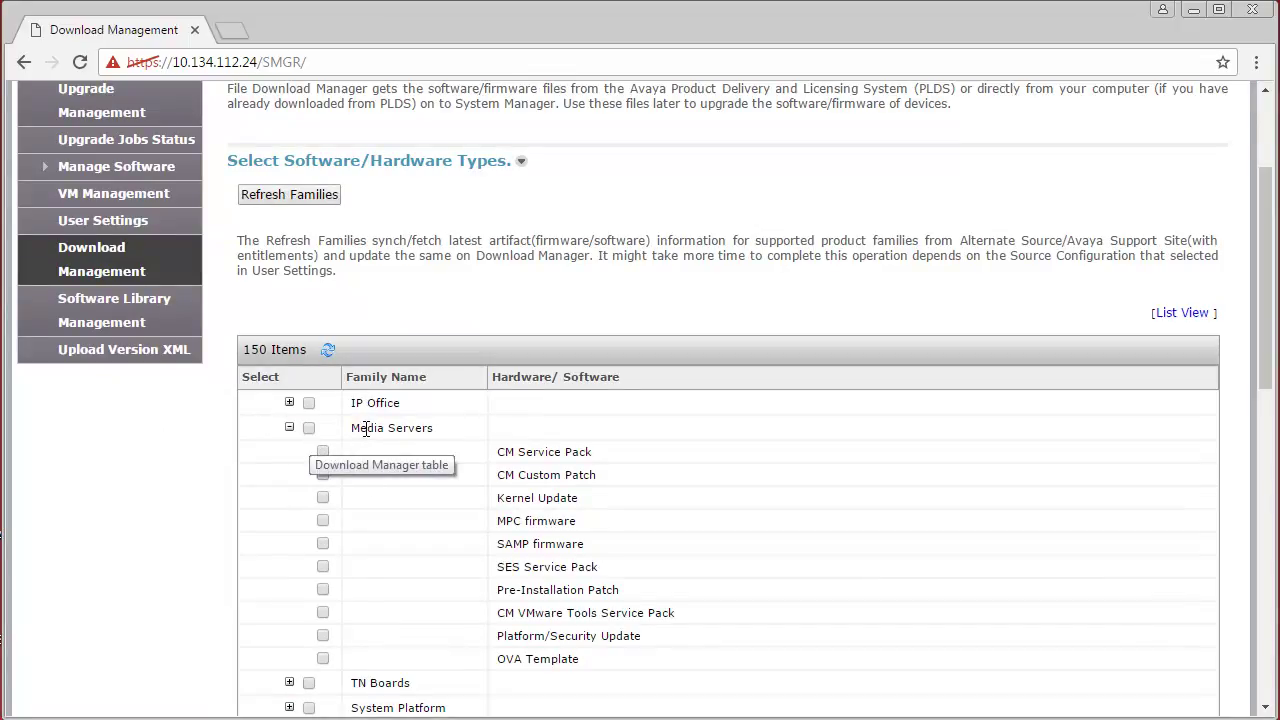
left_click(289, 430)
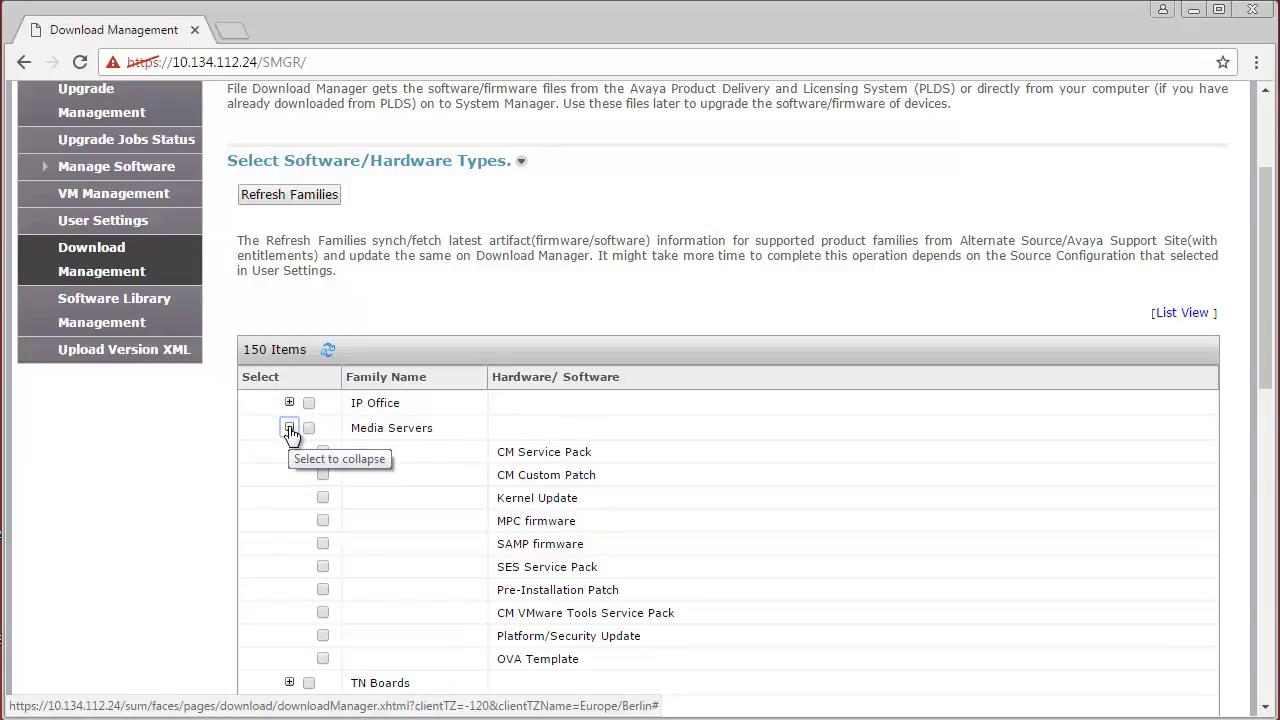
left_click(322, 660)
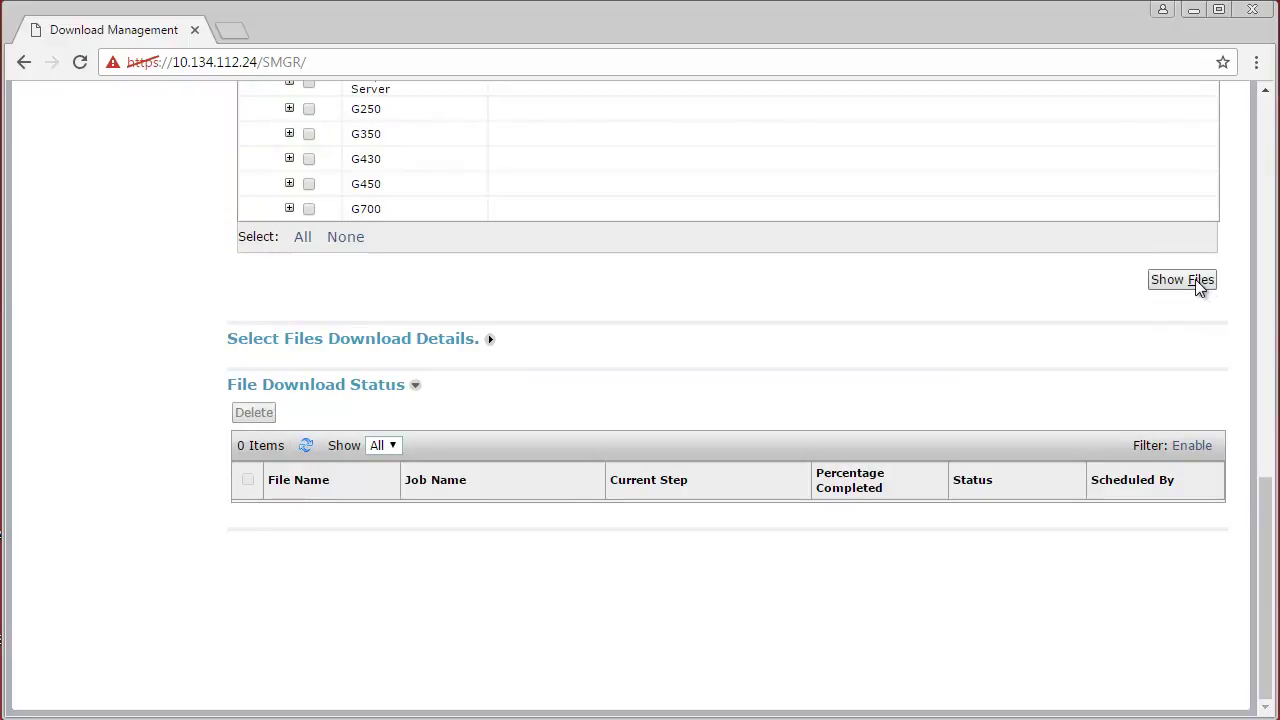
left_click(1196, 280)
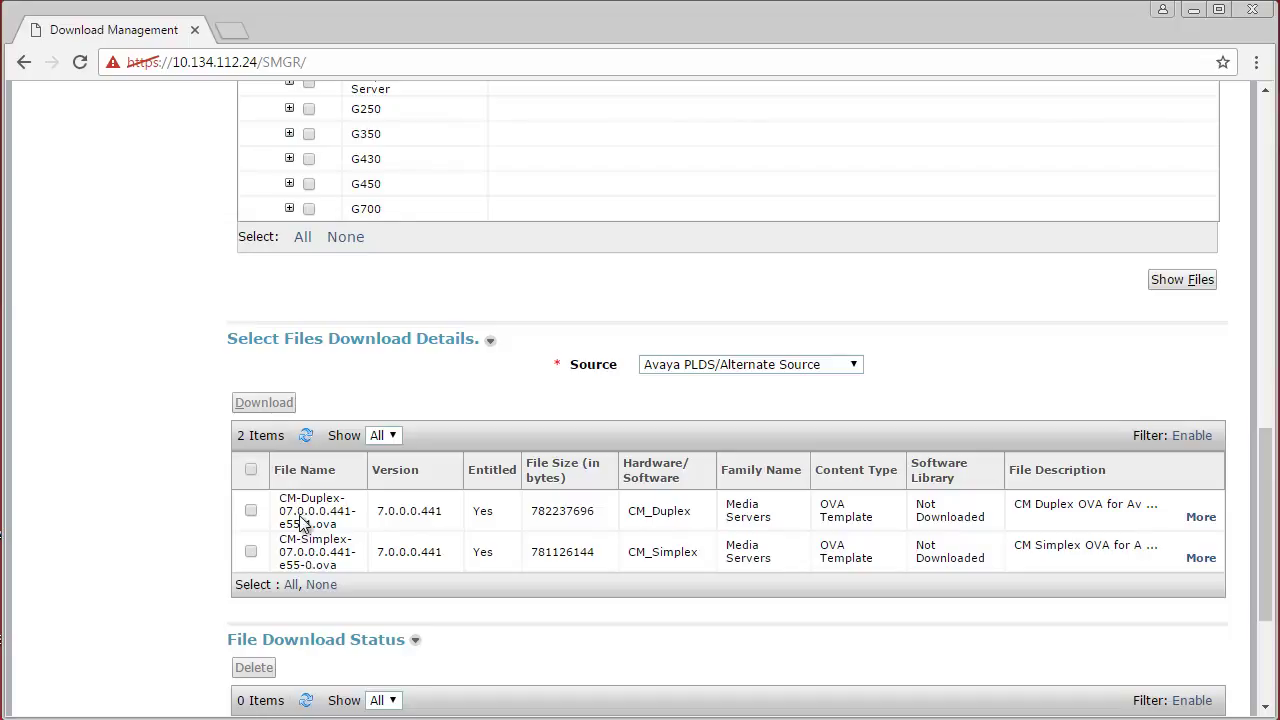
Select the CM-Simplex OVA for download to library SMGR_DEFAULT_LOCAL and check the protocol options.
left_click(251, 552)
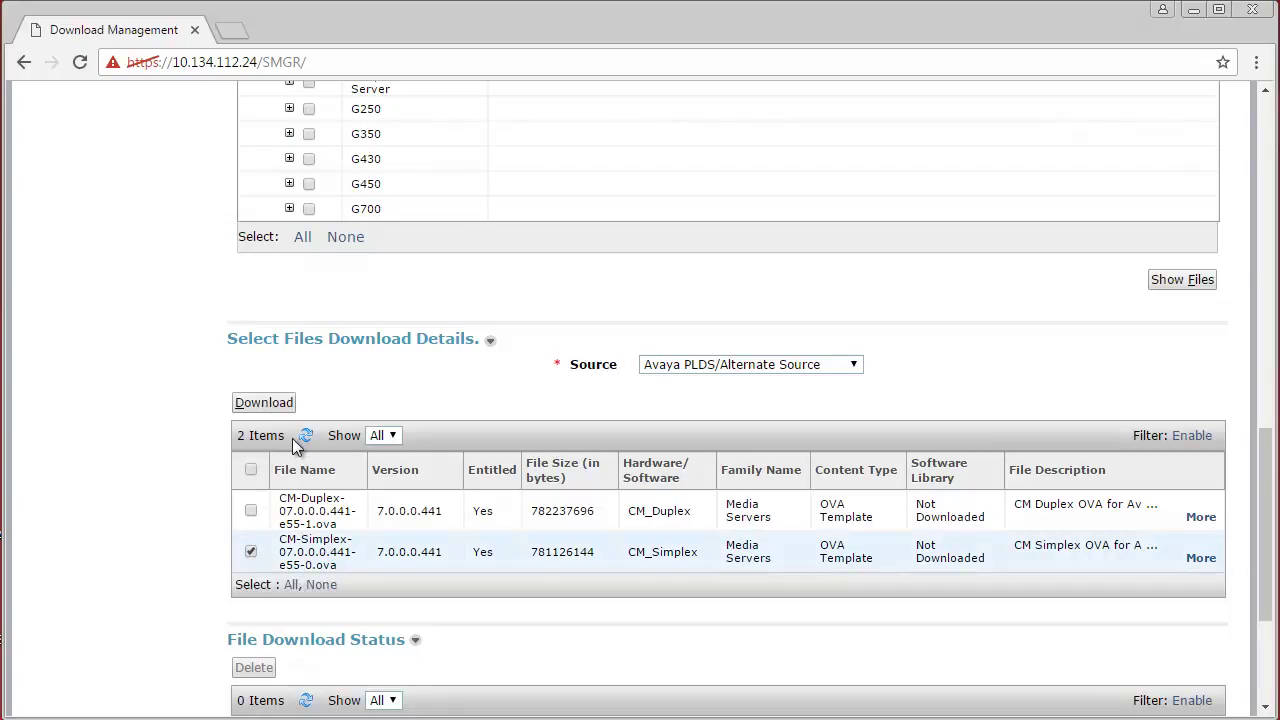
left_click(265, 403)
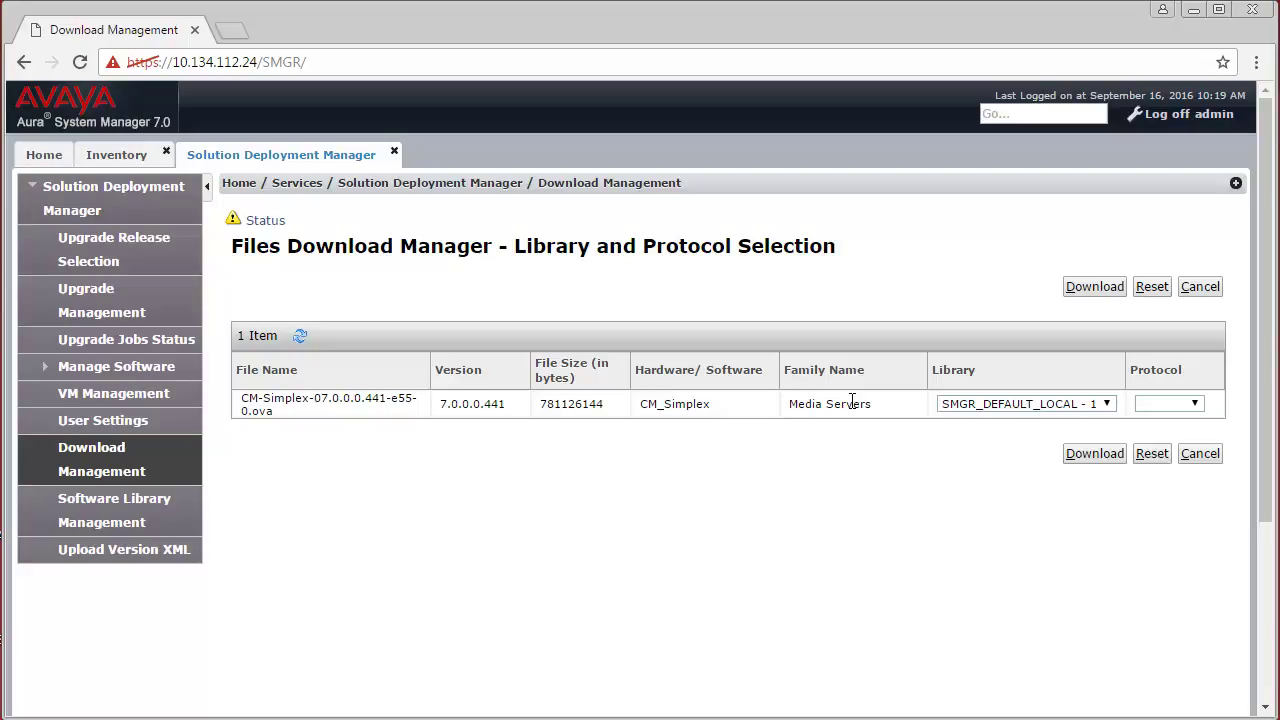
left_click(1107, 405)
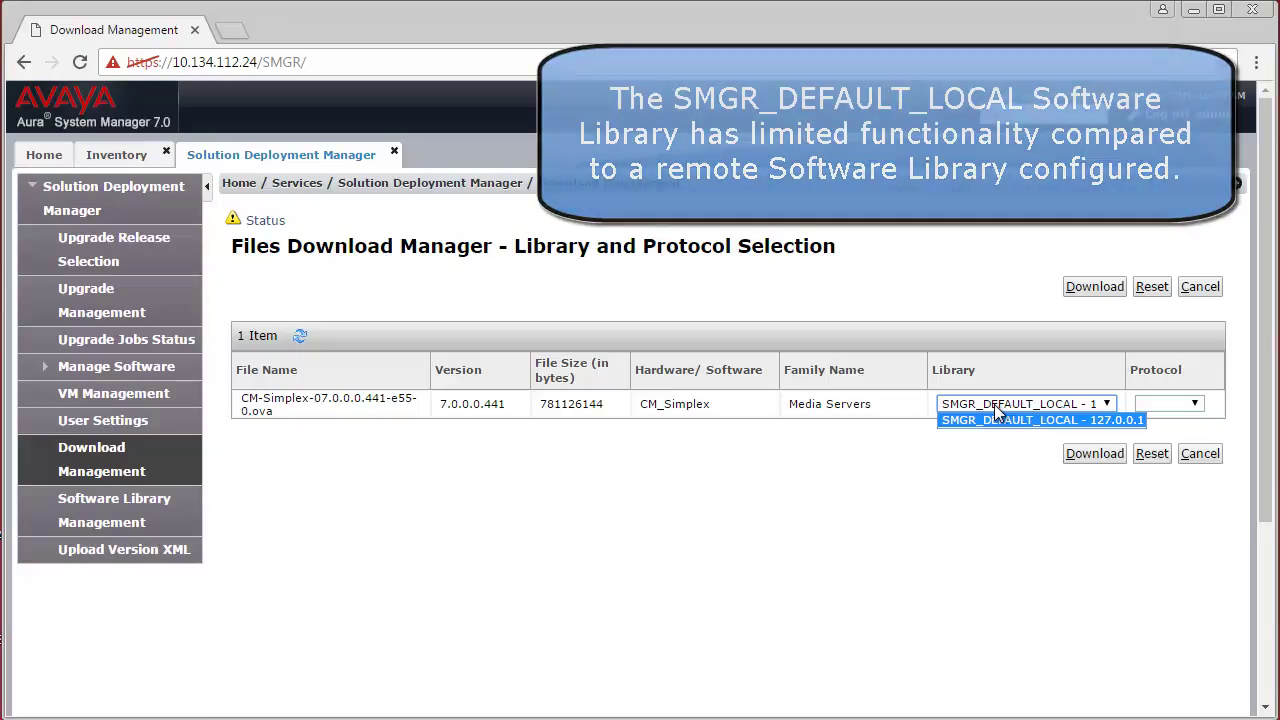
left_click(1000, 420)
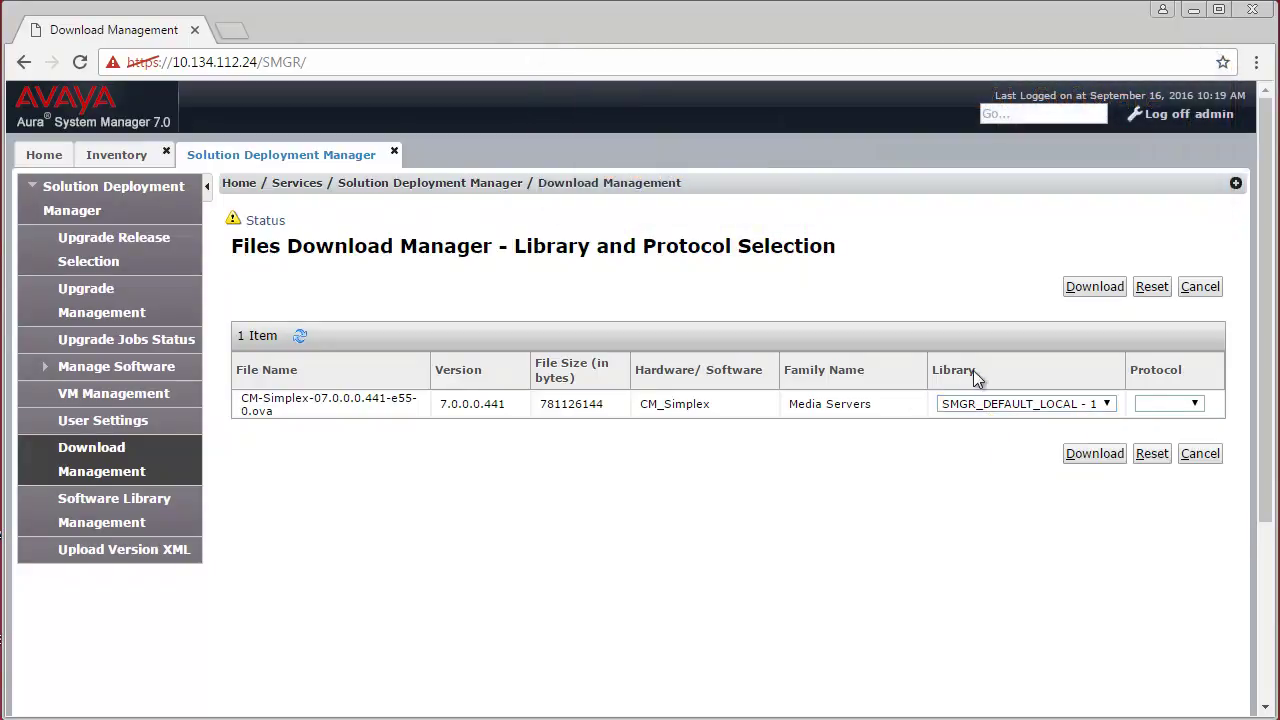
left_click(1196, 406)
left_click(1016, 451)
Accept the end user licence agreement and start the CM-Simplex OVA download now.
left_click(1096, 455)
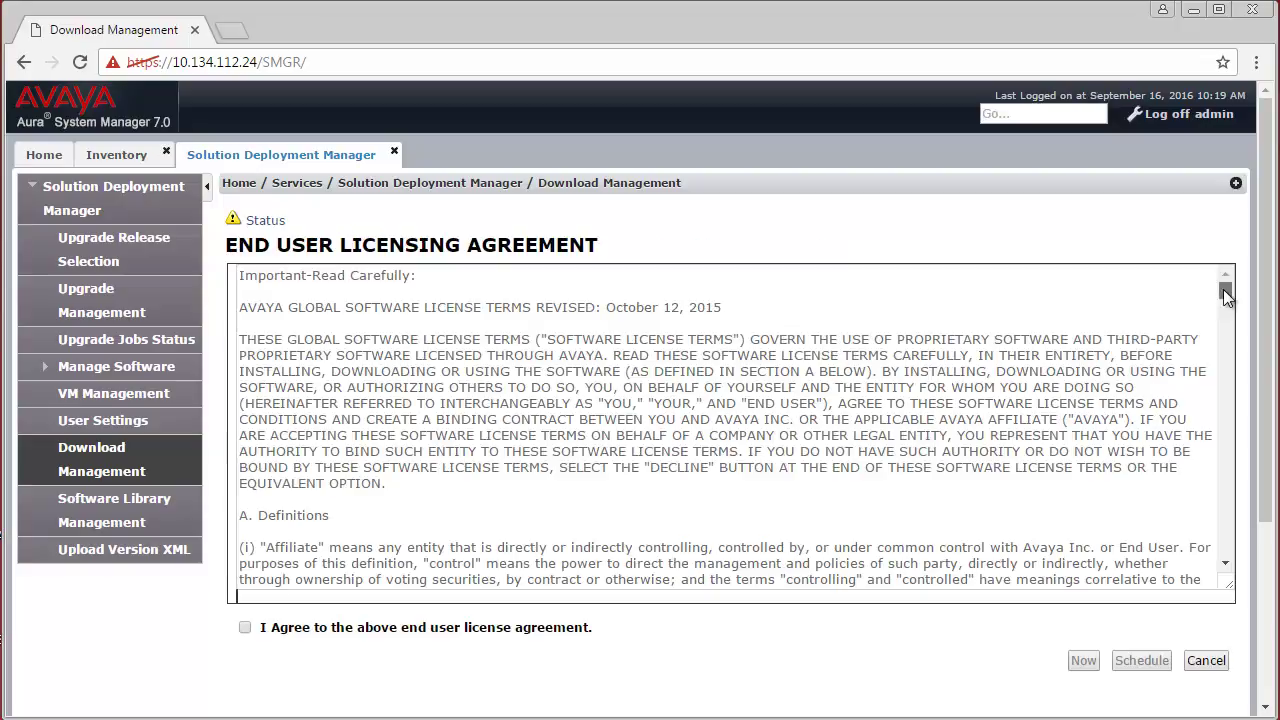
left_click_drag(1223, 289, 1226, 548)
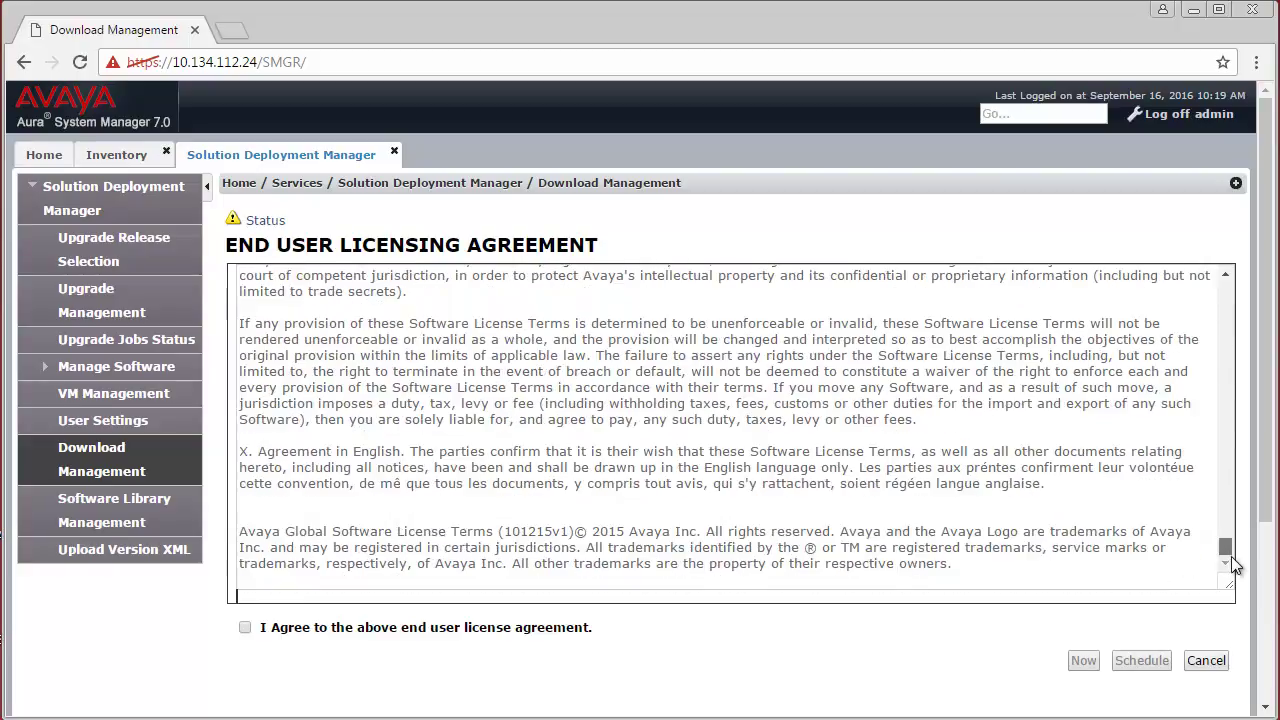
left_click(245, 628)
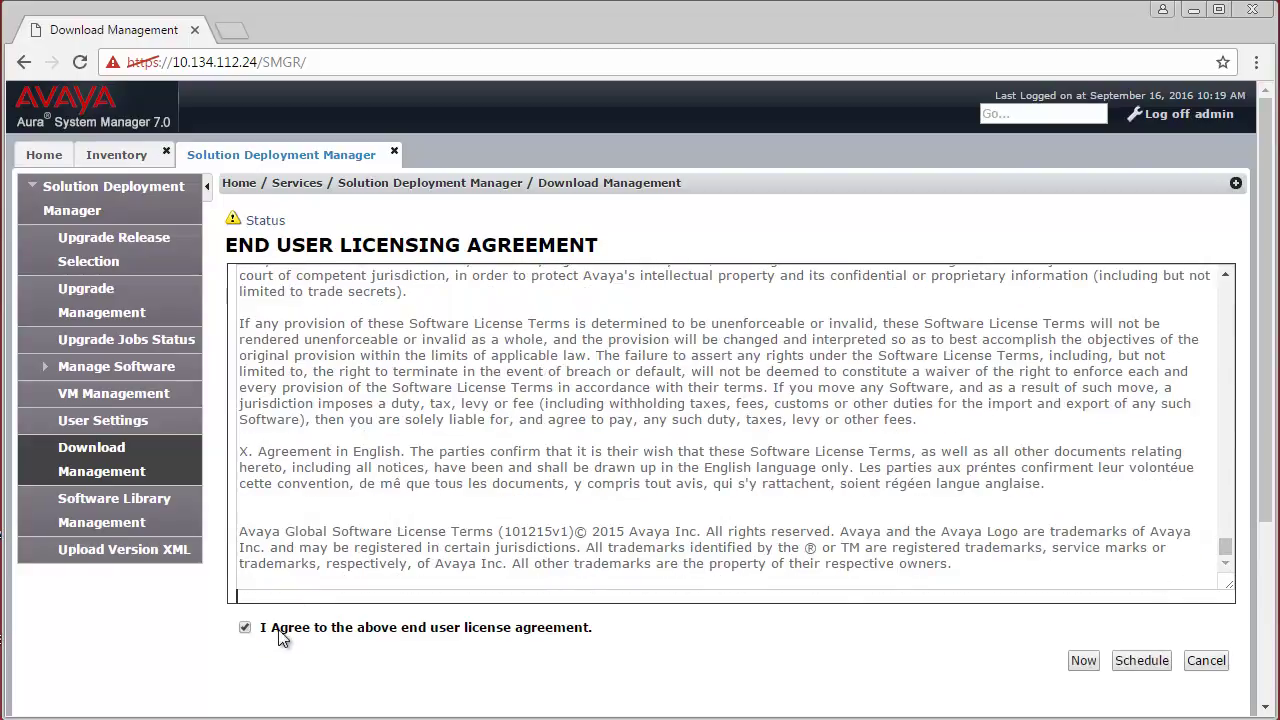
left_click(1084, 661)
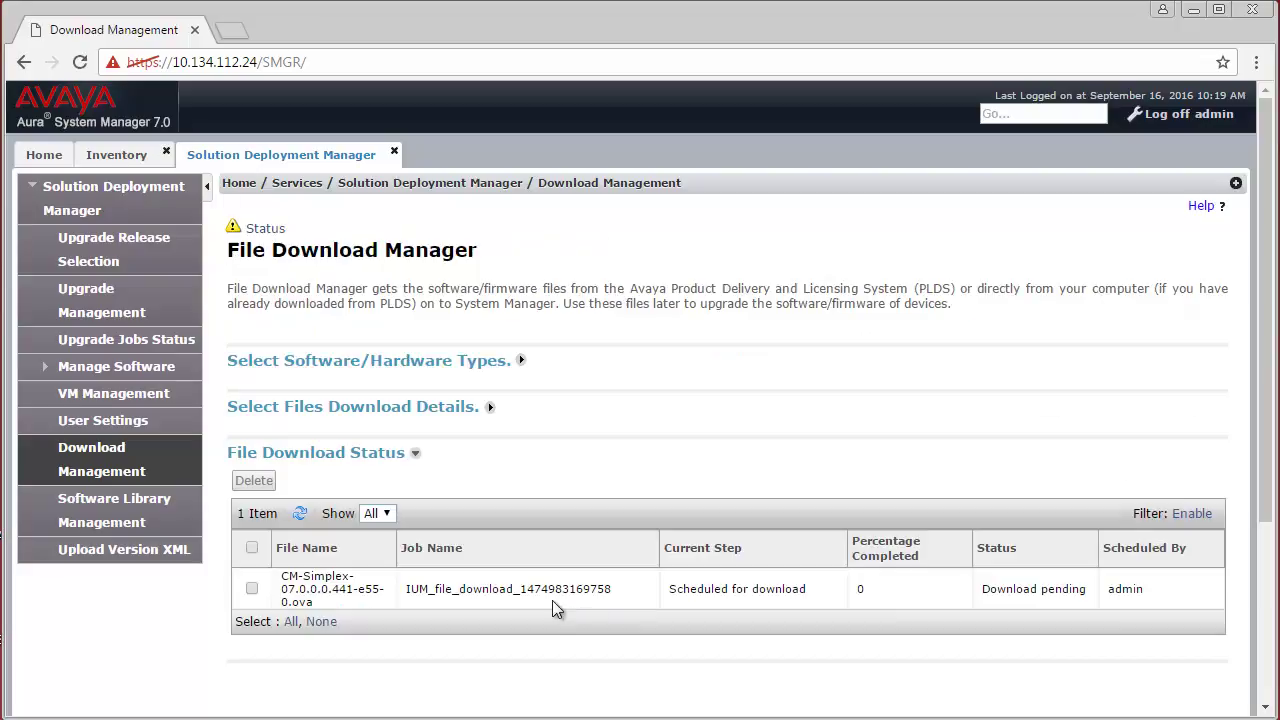
Refresh File Download Status until the download completes at 100%, then return to Upgrade Management.
left_click(297, 513)
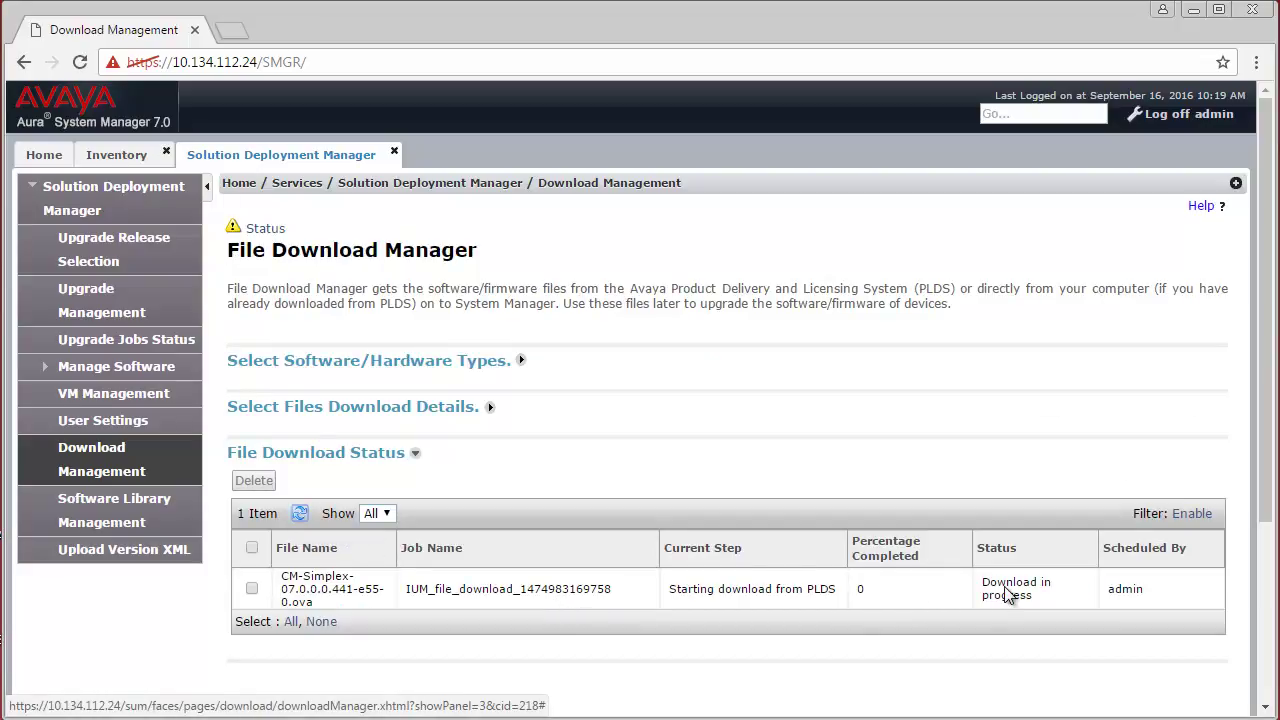
left_click(300, 513)
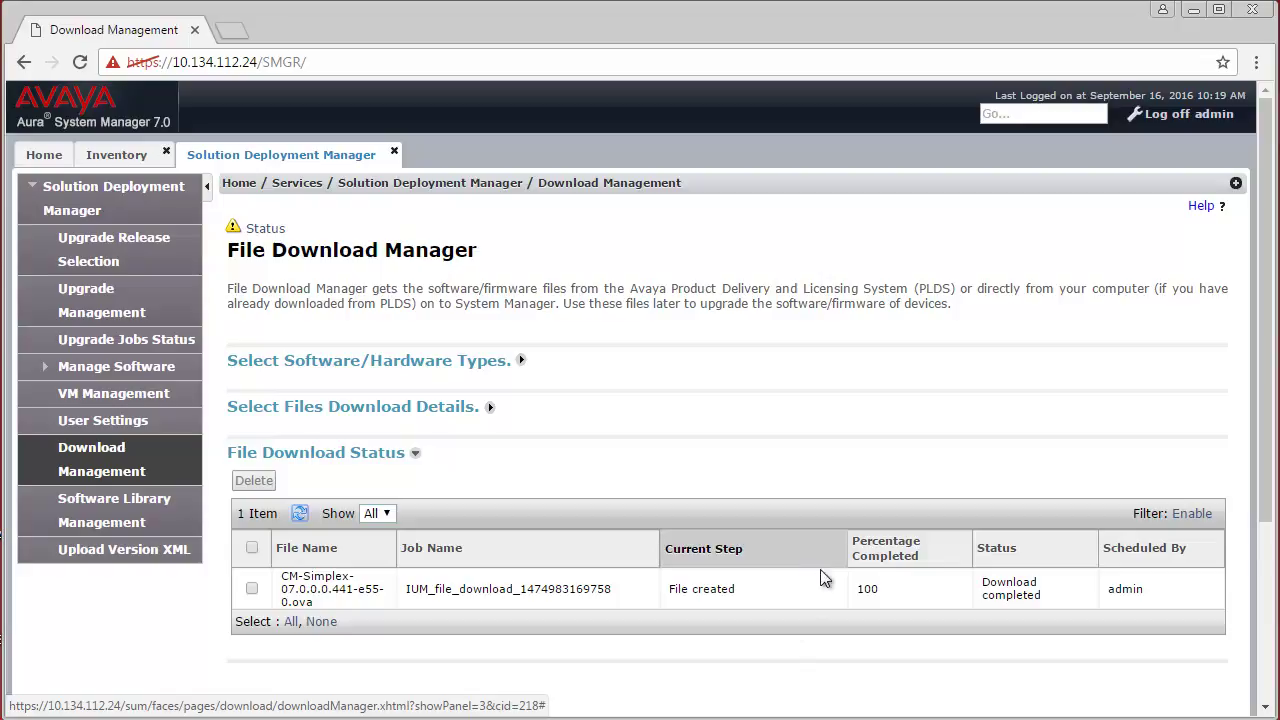
left_click(95, 312)
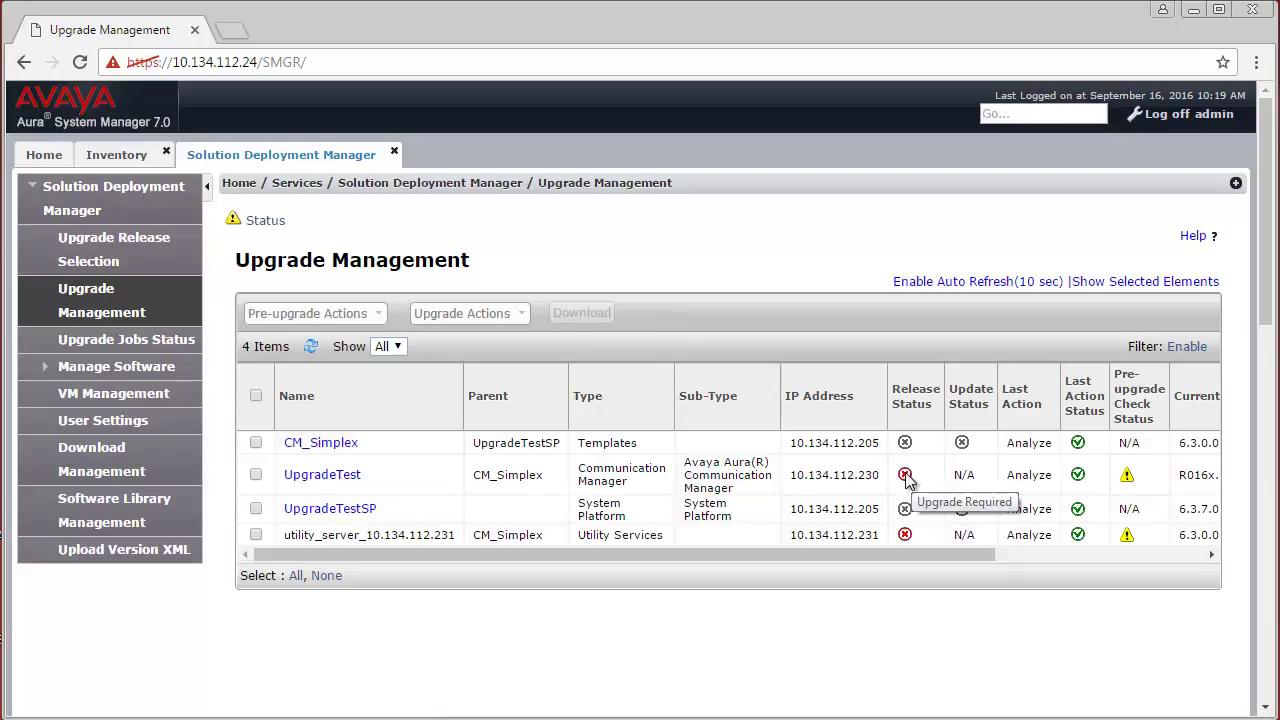
Run an immediate Pre-upgrade Analyze job on CM_Simplex and its child elements.
left_click(257, 443)
left_click(310, 313)
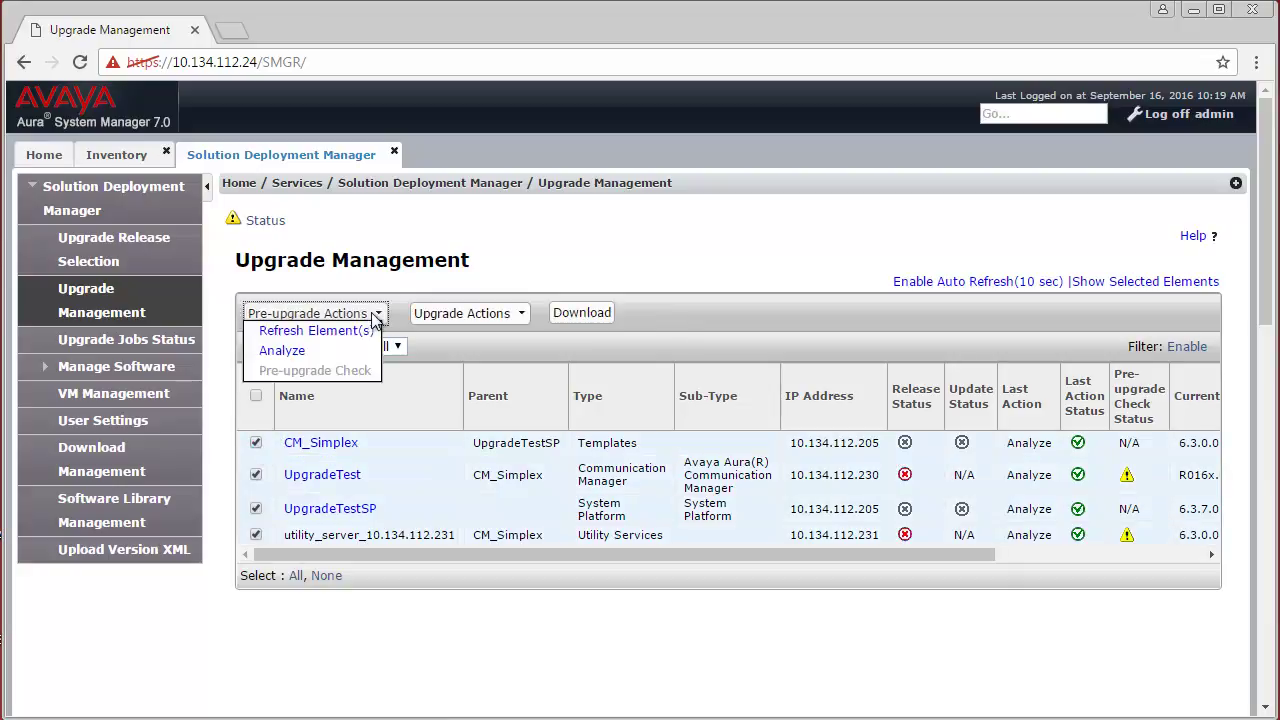
left_click(290, 352)
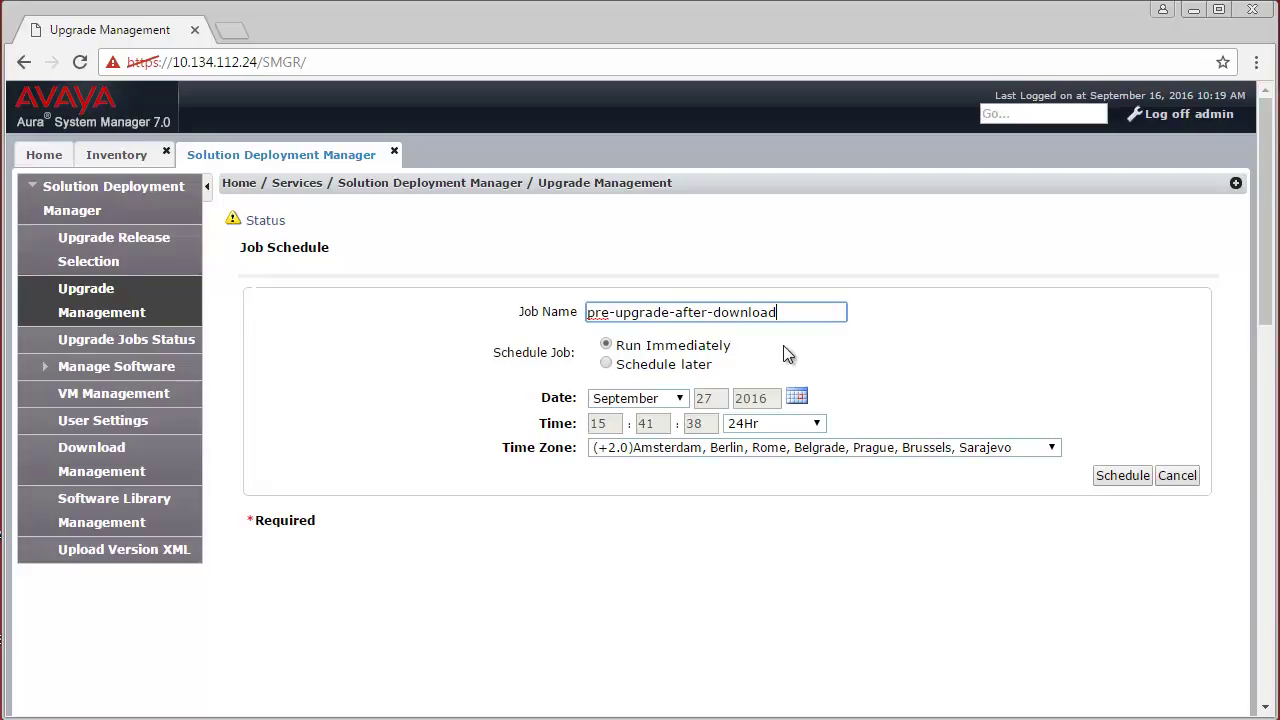
left_click(1117, 477)
Filter Upgrade Jobs Status by Analyze, refresh to confirm success, then return to Upgrade Management.
left_click(70, 342)
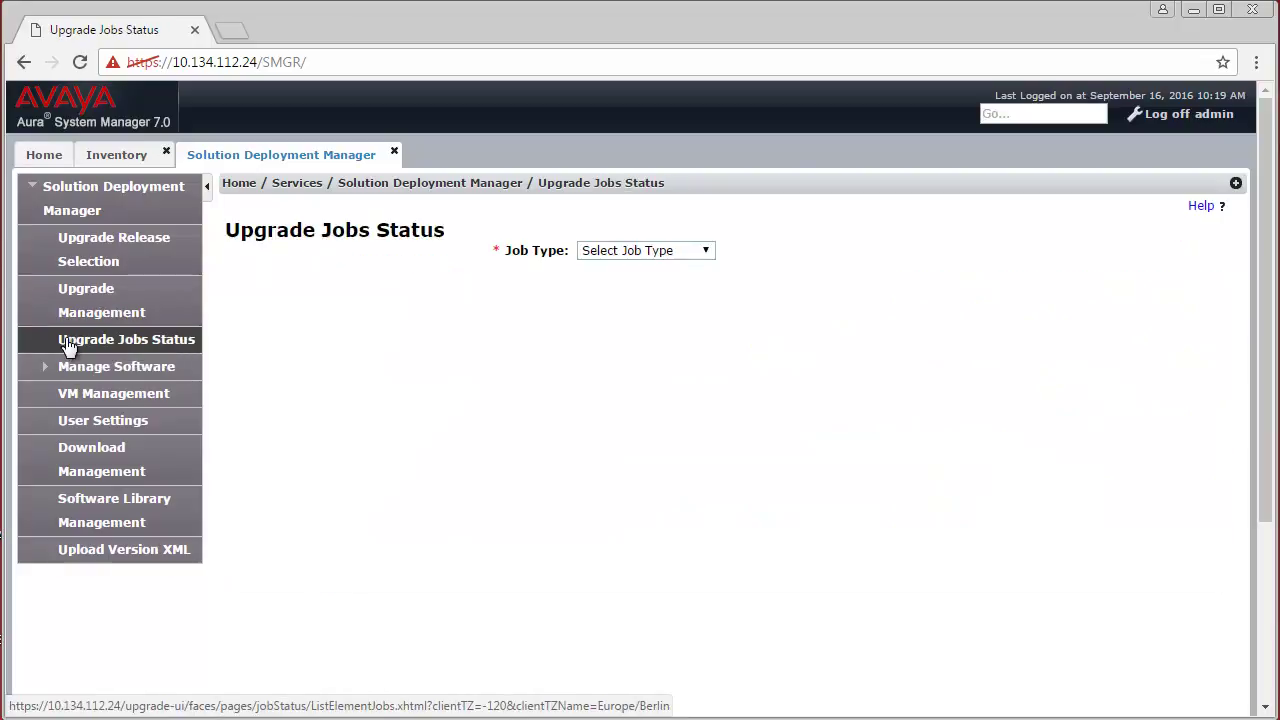
left_click(610, 250)
left_click(610, 300)
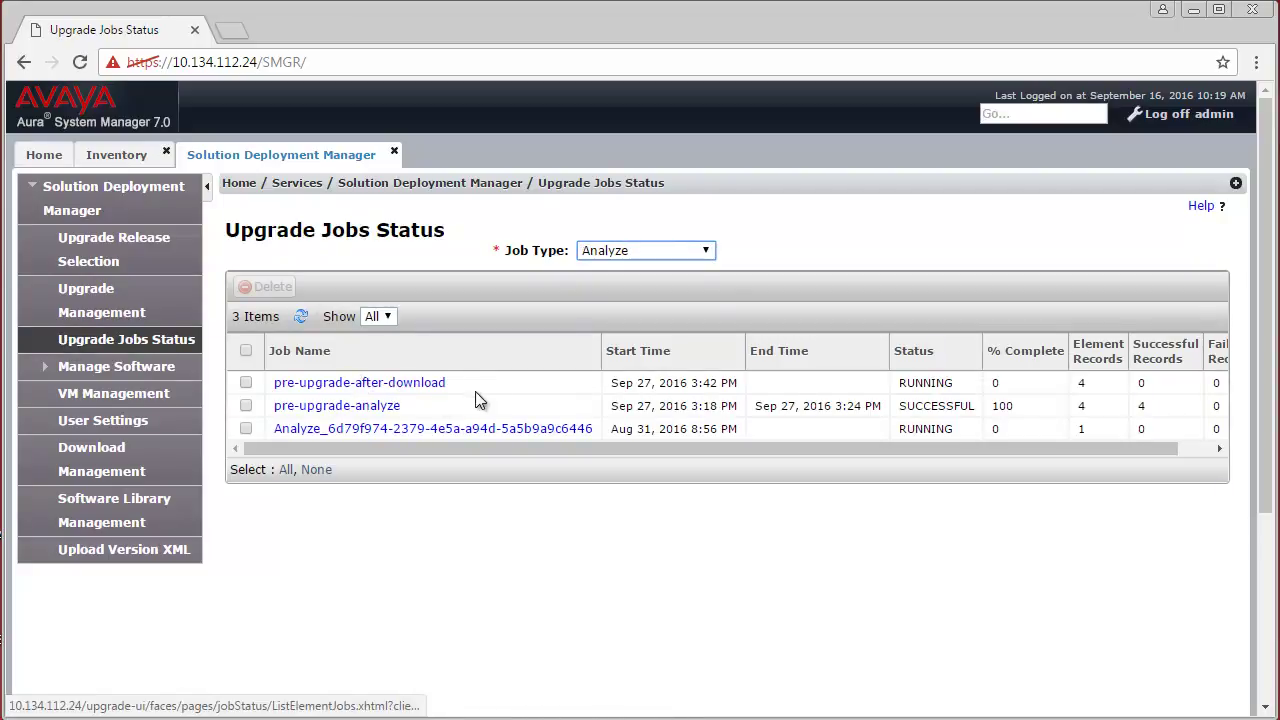
left_click(300, 316)
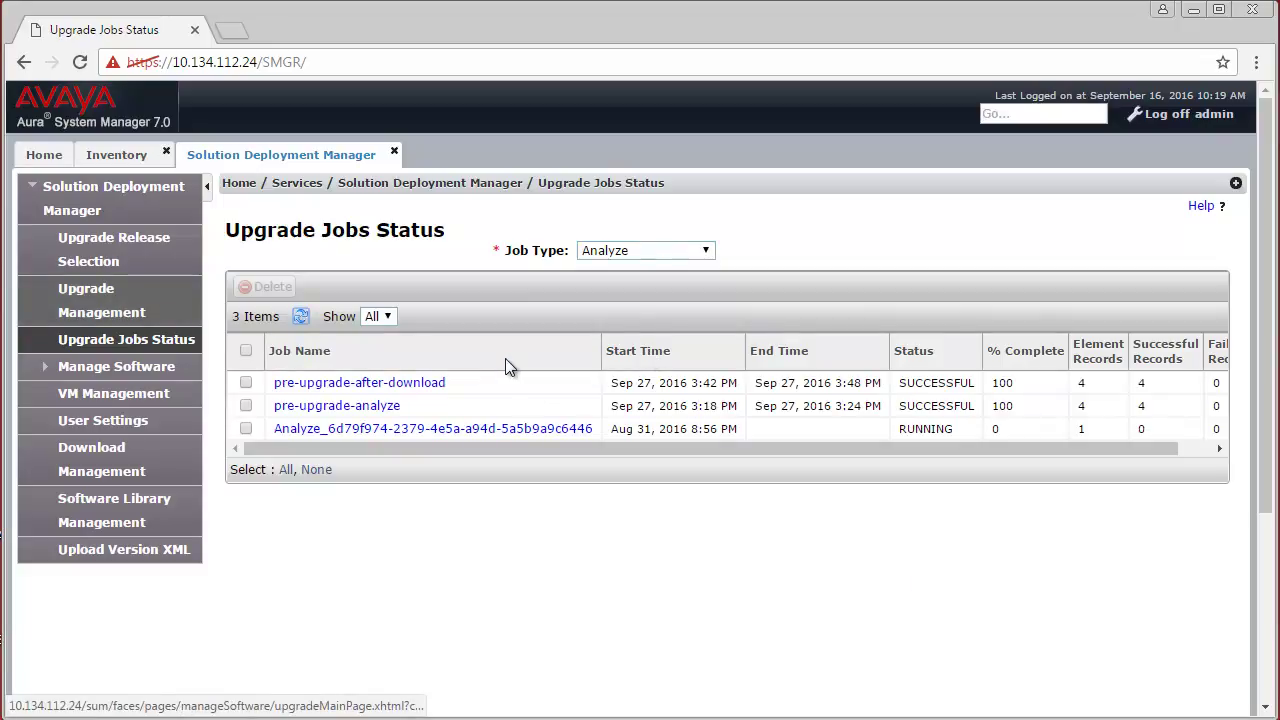
left_click(85, 298)
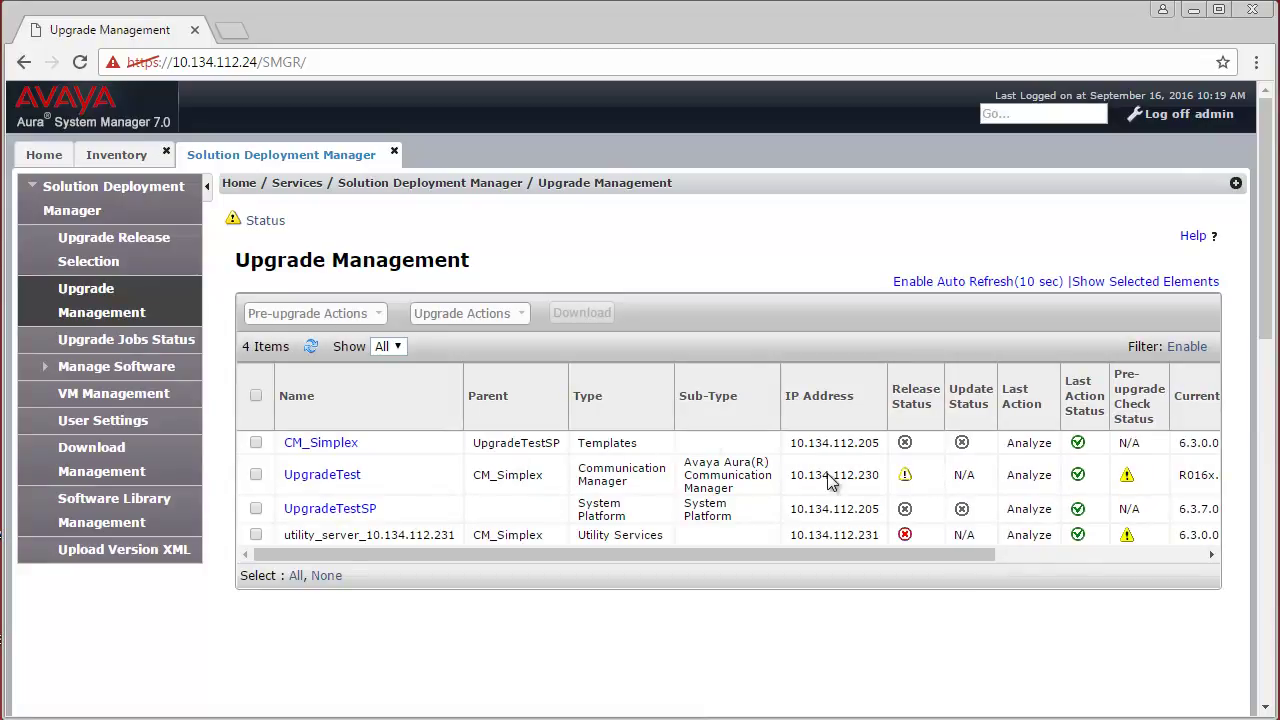
Read the release statuses: UpgradeTest Ready For Upgrade, utility server Upgrade Required.
mouse_move(907, 475)
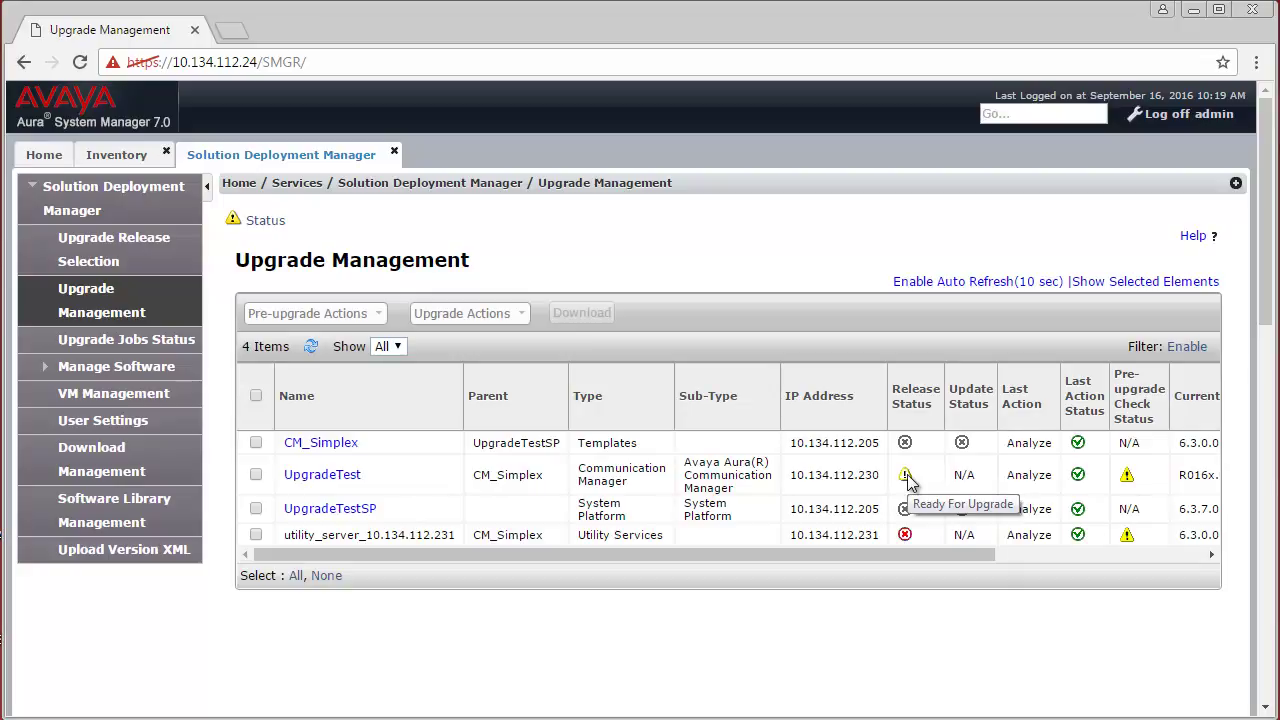
left_click(907, 474)
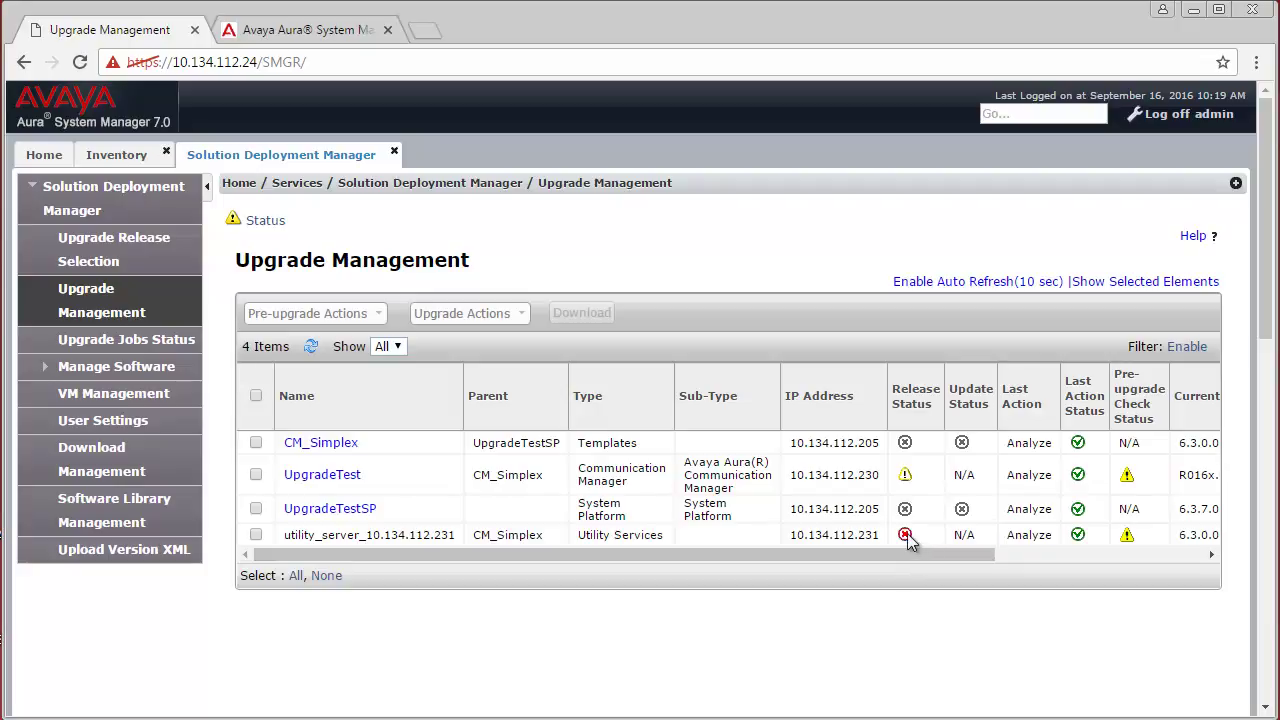
mouse_move(906, 539)
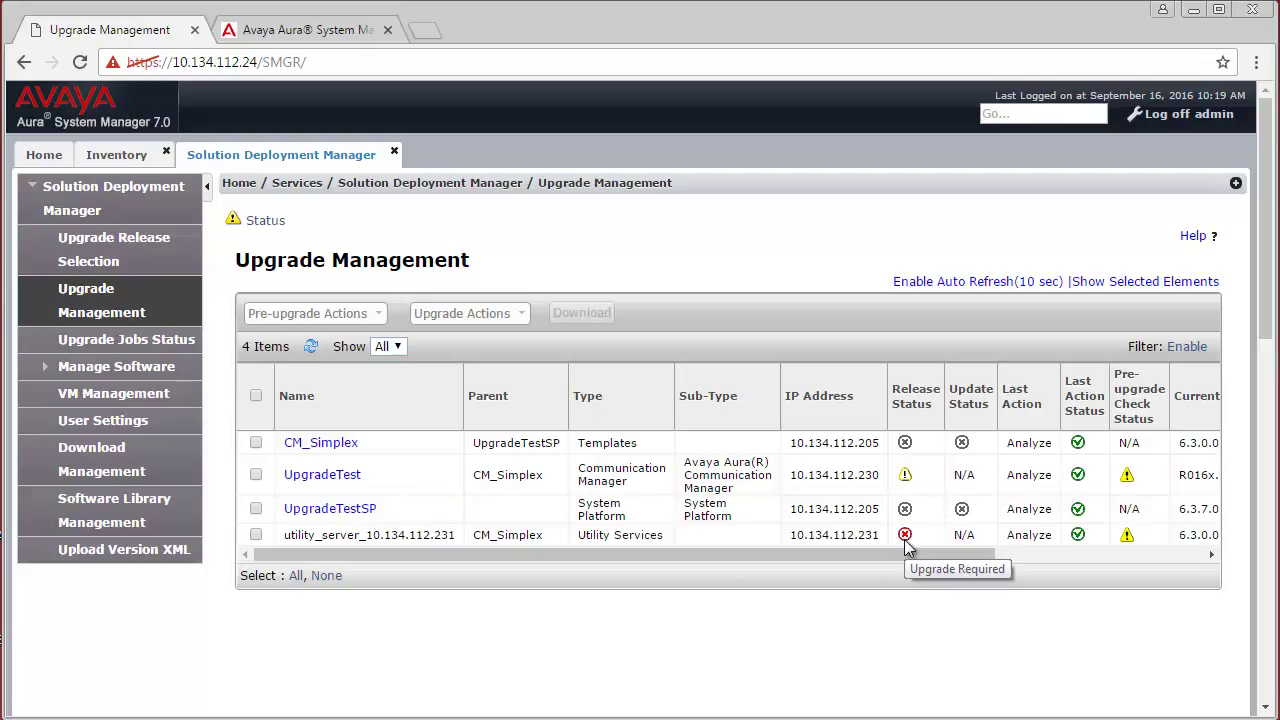
In Download Management, select Utility Services > OVA US Template and list its files.
left_click(92, 459)
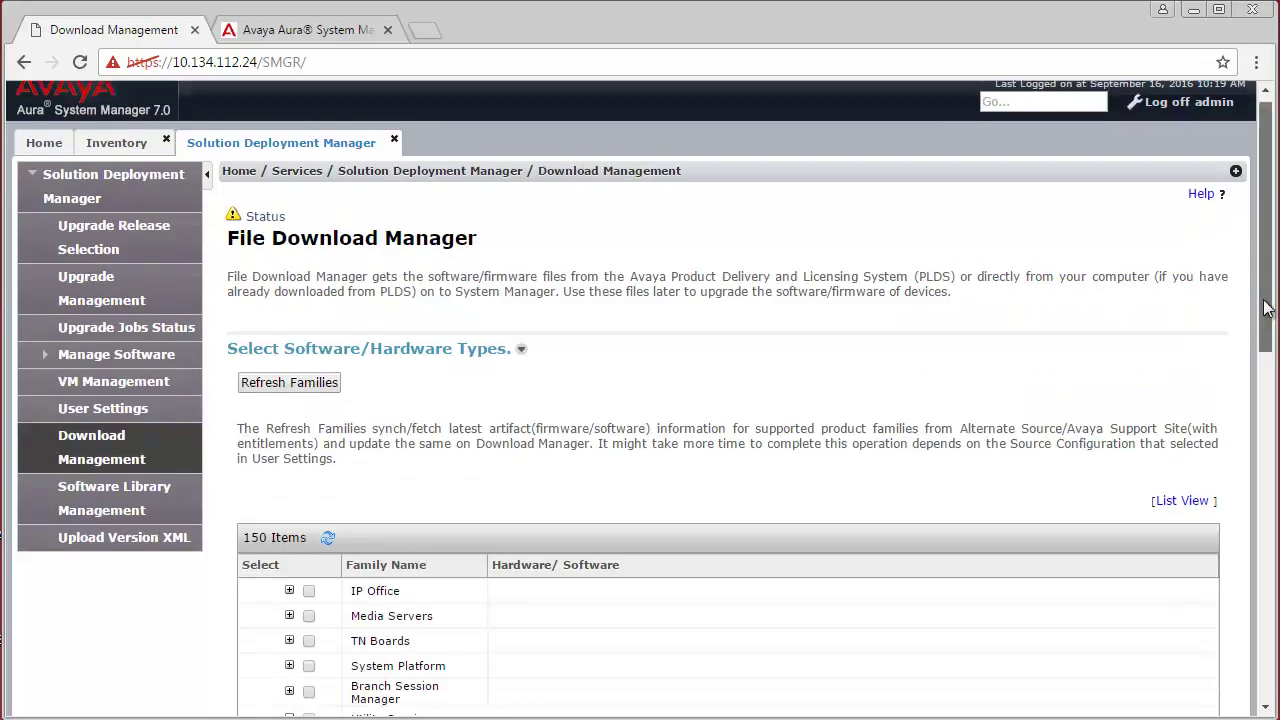
scroll(1273, 408, "down", 2)
scroll(1273, 408, "down", 3)
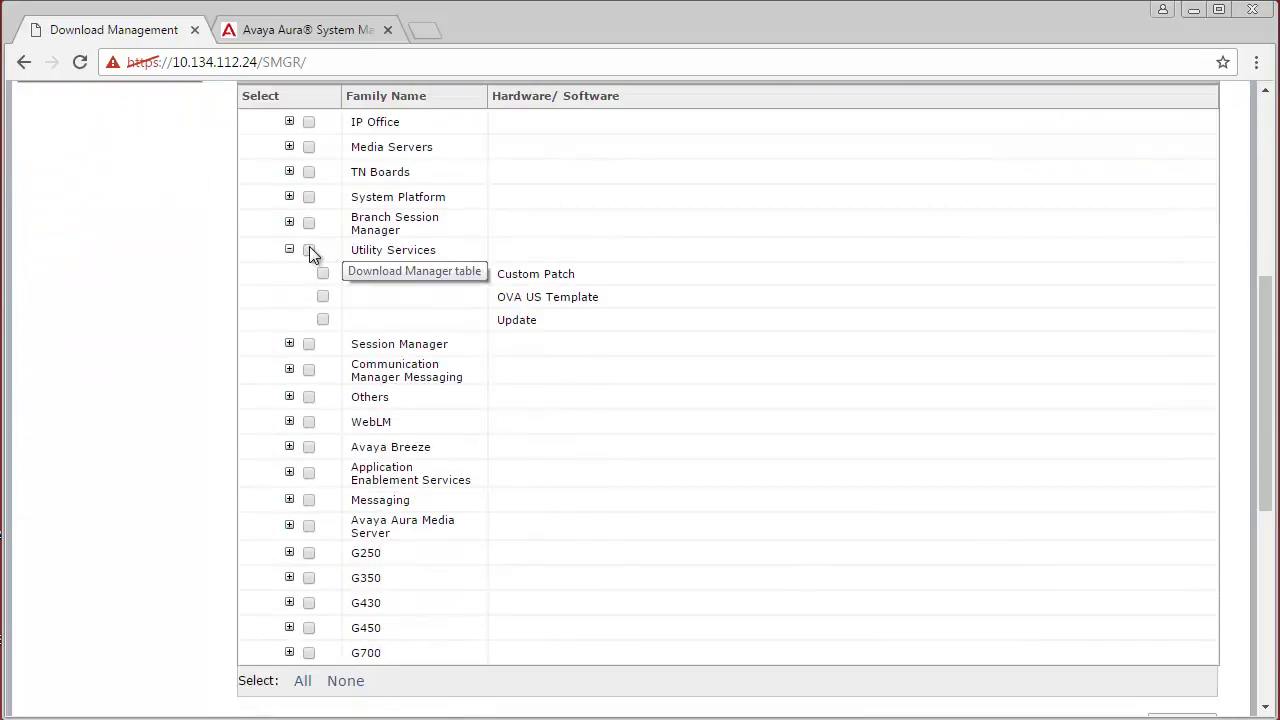
left_click(324, 298)
scroll(1273, 460, "down", 2)
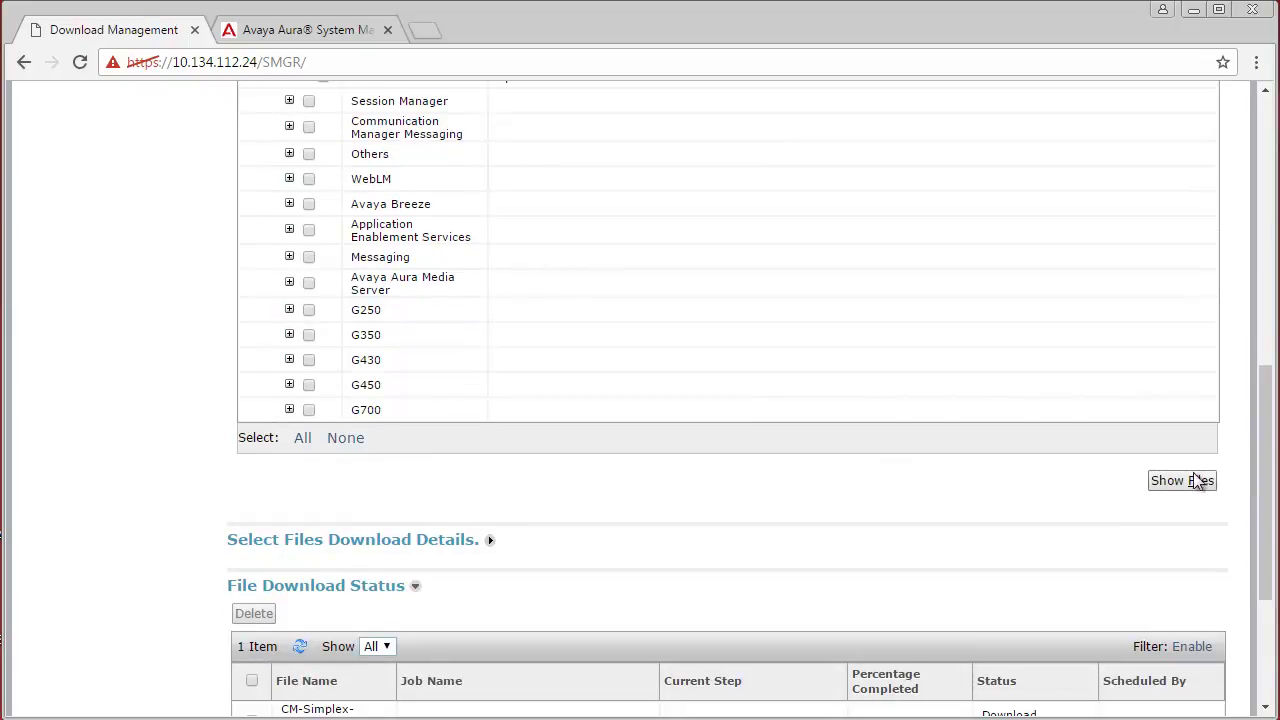
left_click(1188, 480)
Download US-7.0.0.0.12-e55-01_OVF10.ova now after accepting the EULA, and refresh its status.
scroll(1188, 480, "down", 3)
scroll(700, 400, "down", 1)
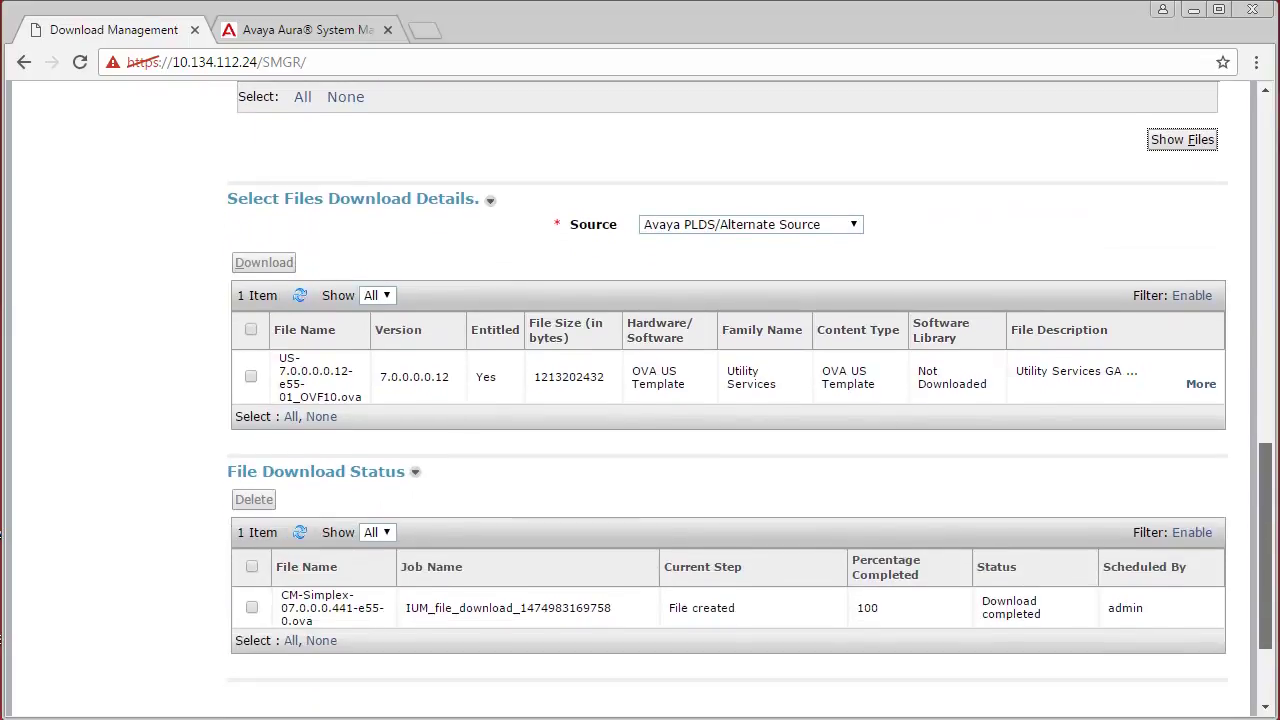
left_click(251, 378)
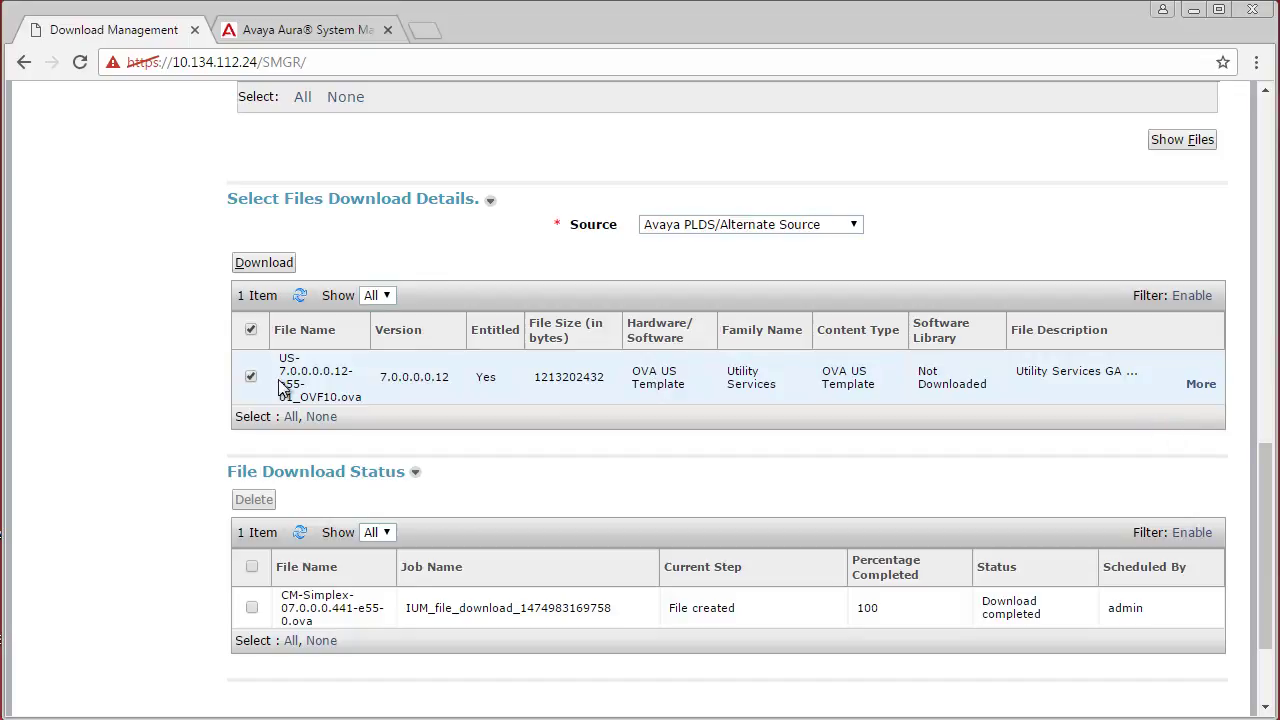
left_click(264, 264)
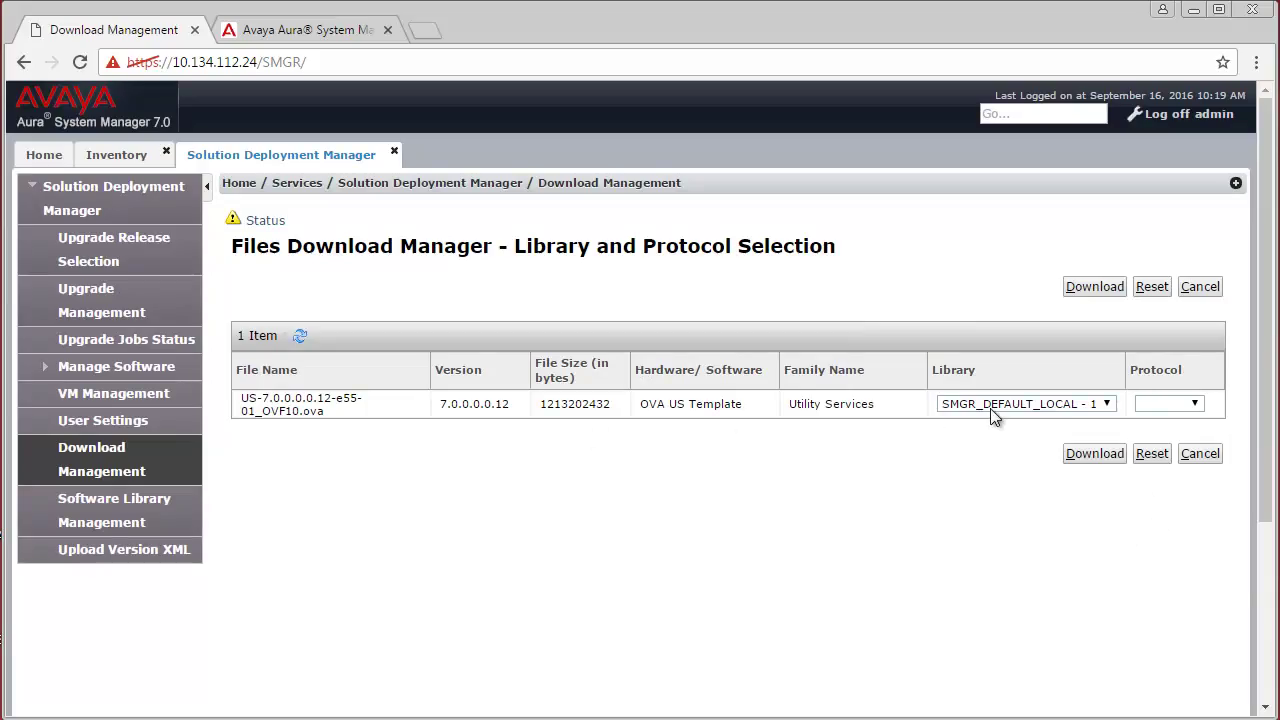
left_click(1082, 454)
left_click(245, 627)
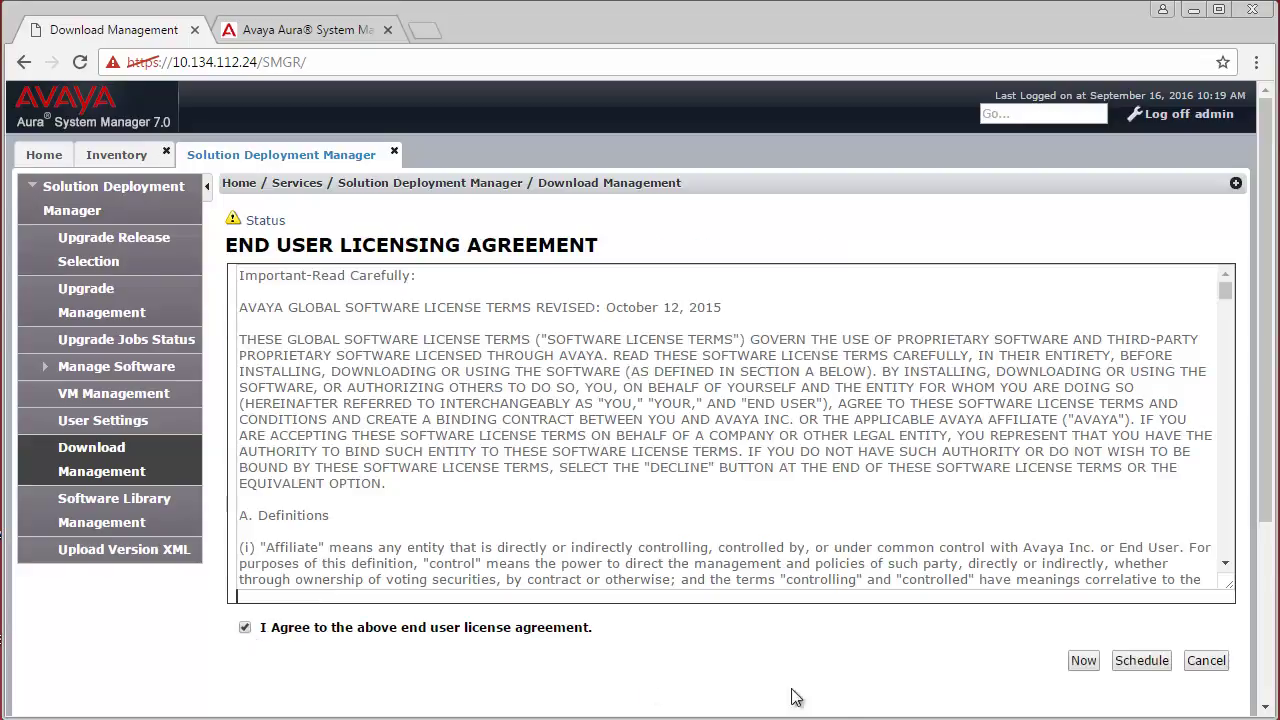
left_click(1083, 662)
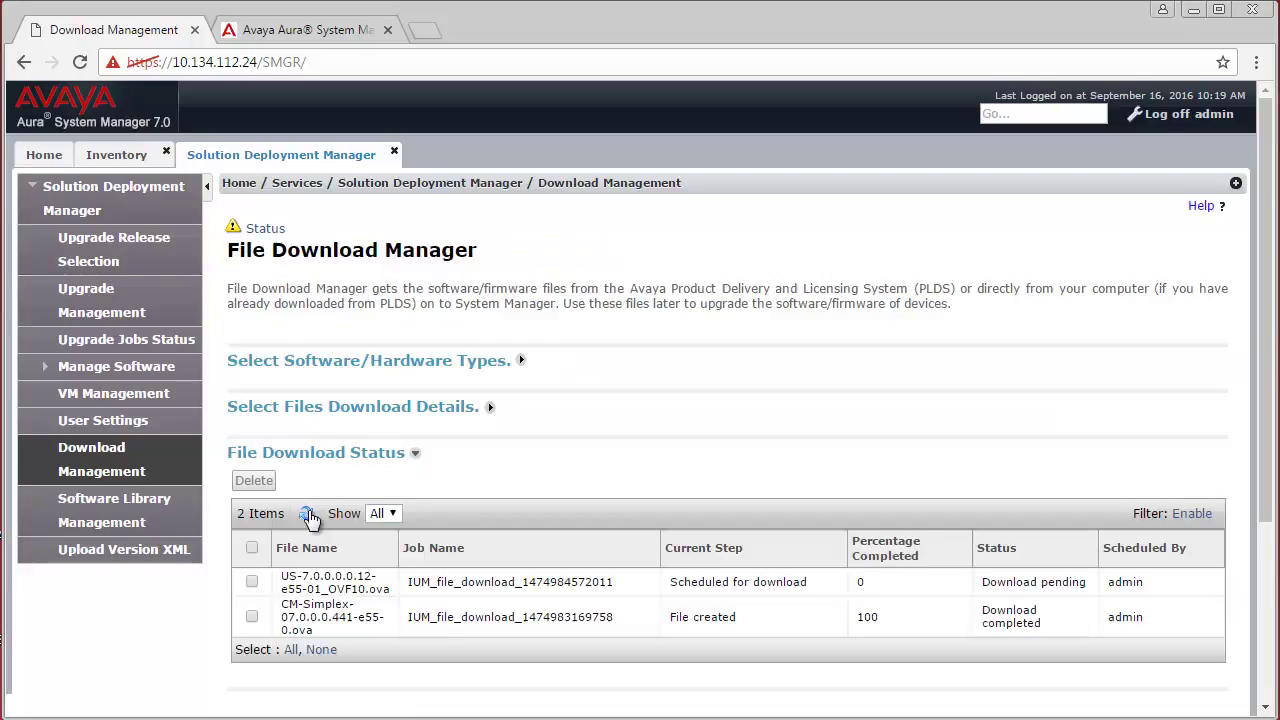
left_click(307, 514)
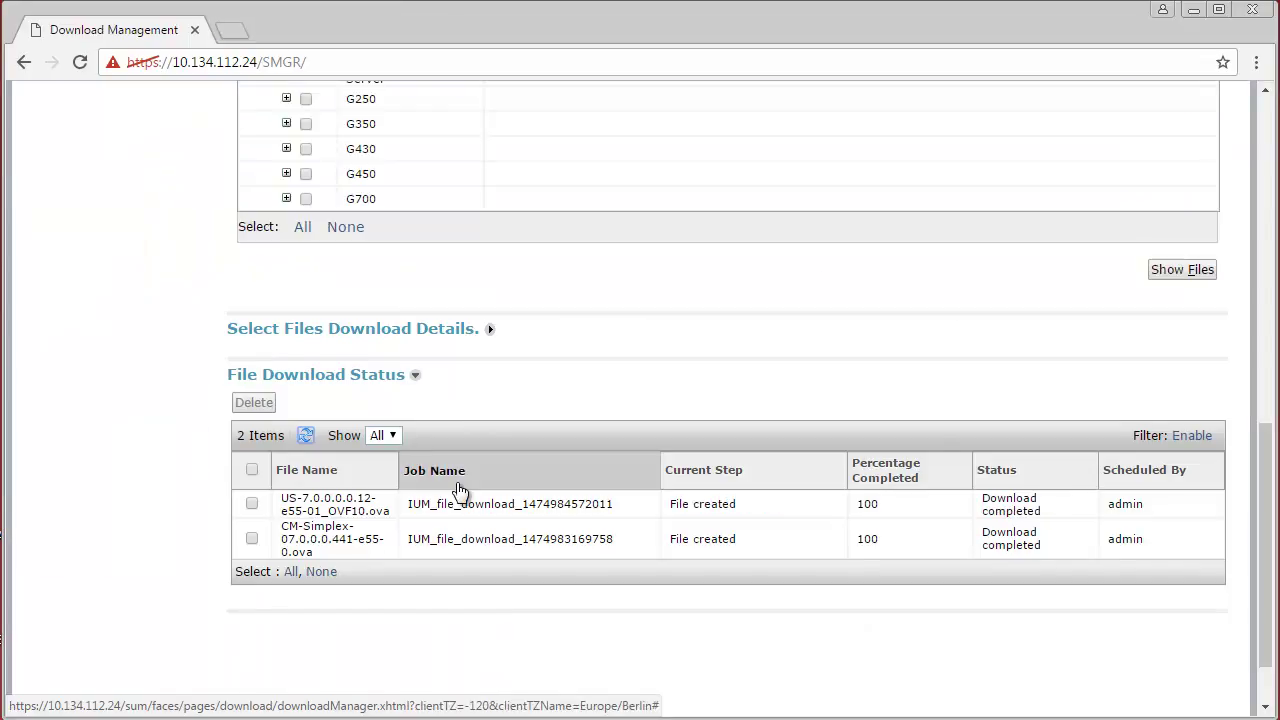
Schedule an immediate pre-upgrade-after-utility job for UpgradeTestSP and its child elements.
scroll(406, 508, "up", 15)
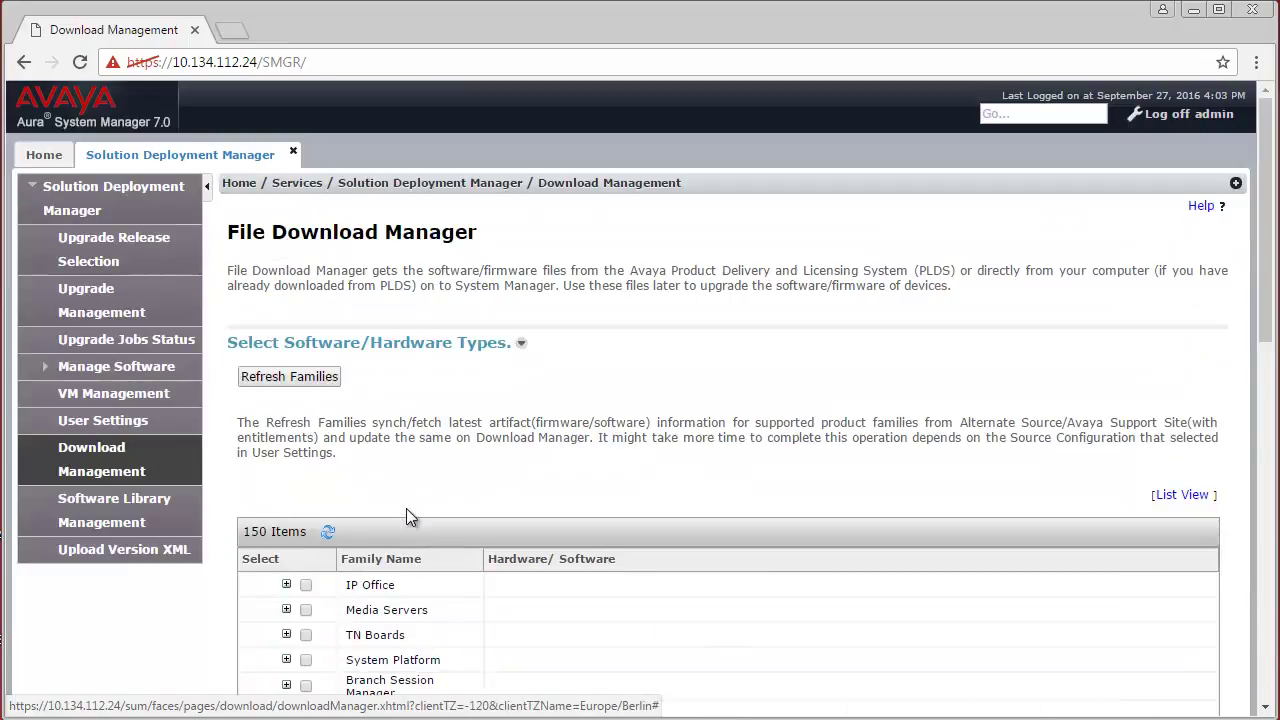
left_click(101, 300)
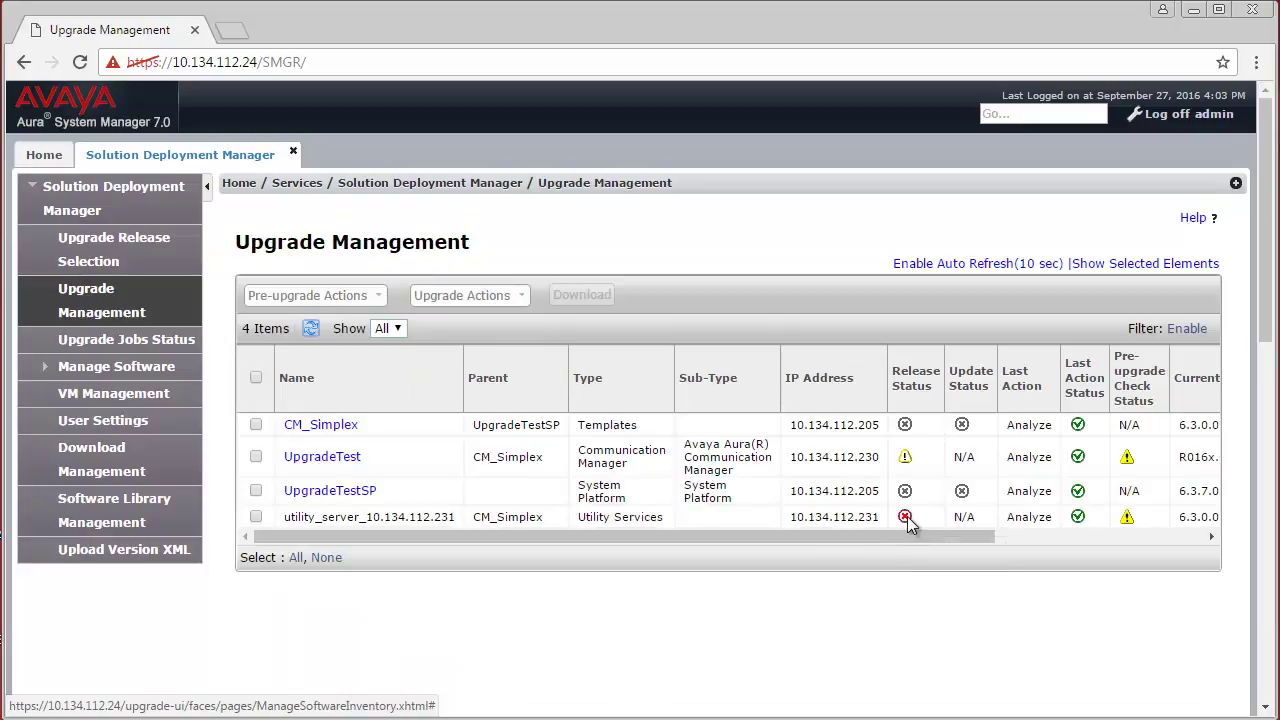
mouse_move(906, 520)
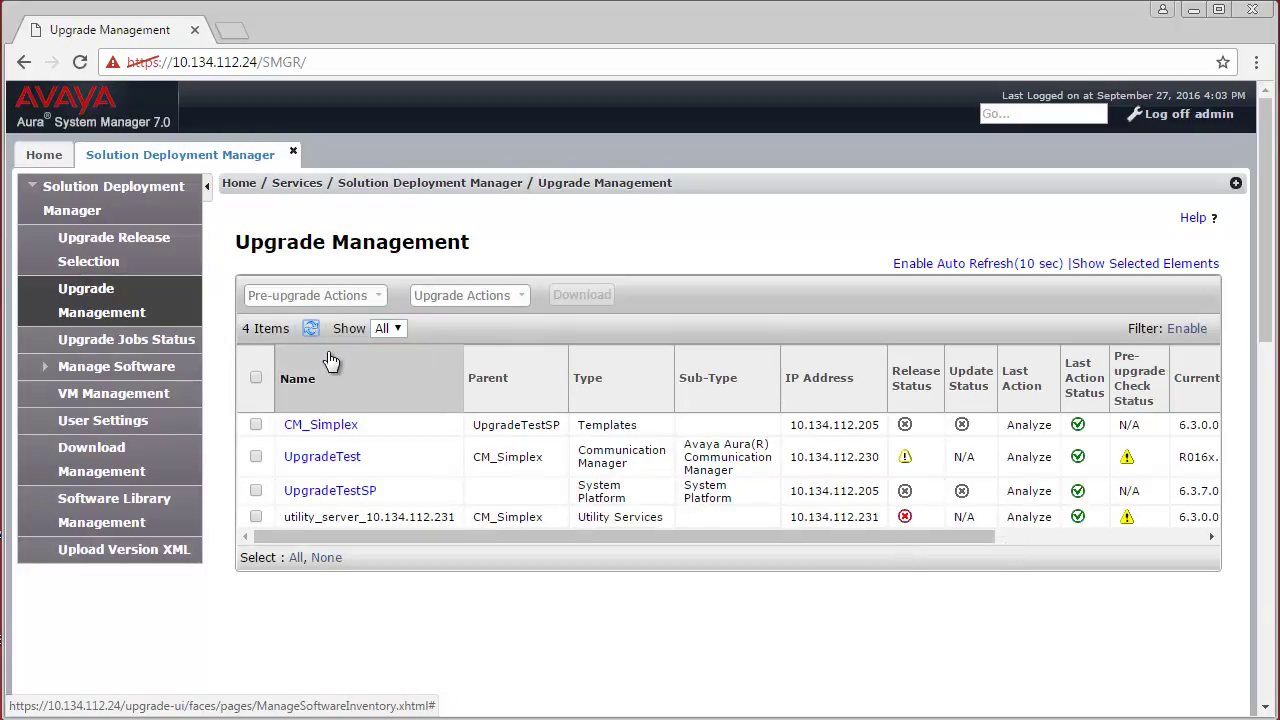
left_click(257, 490)
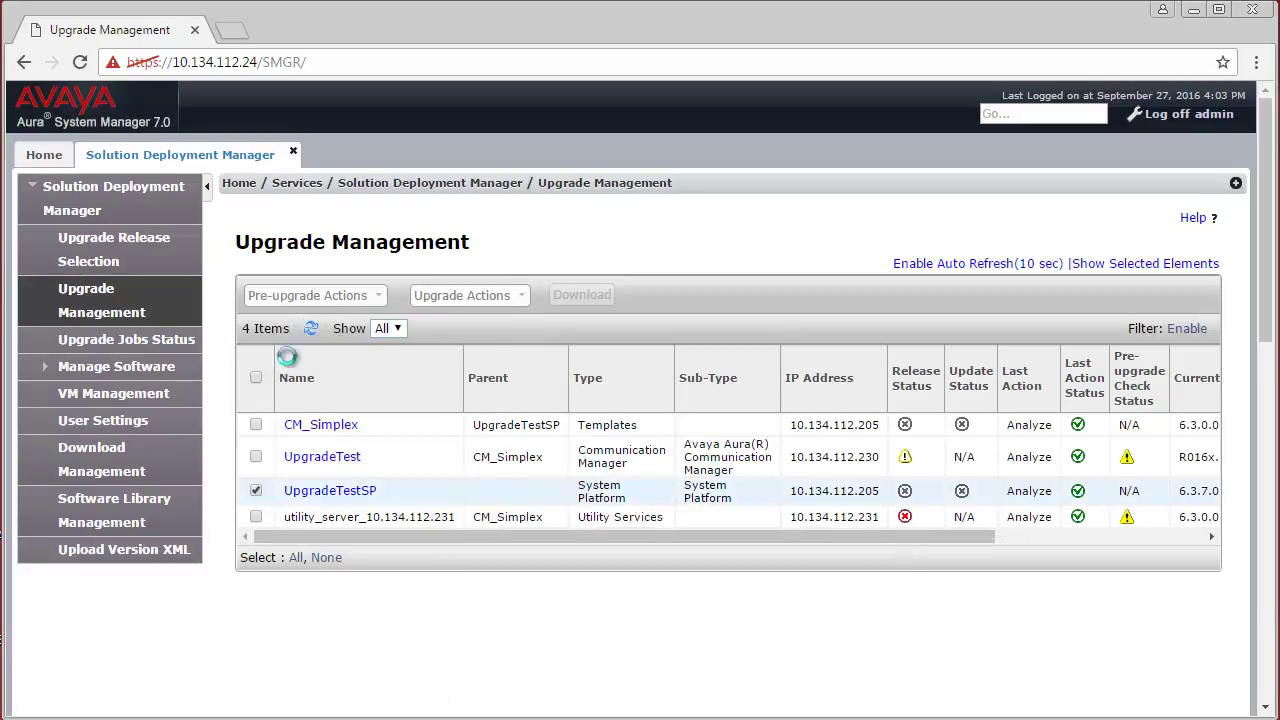
left_click(355, 298)
left_click(284, 332)
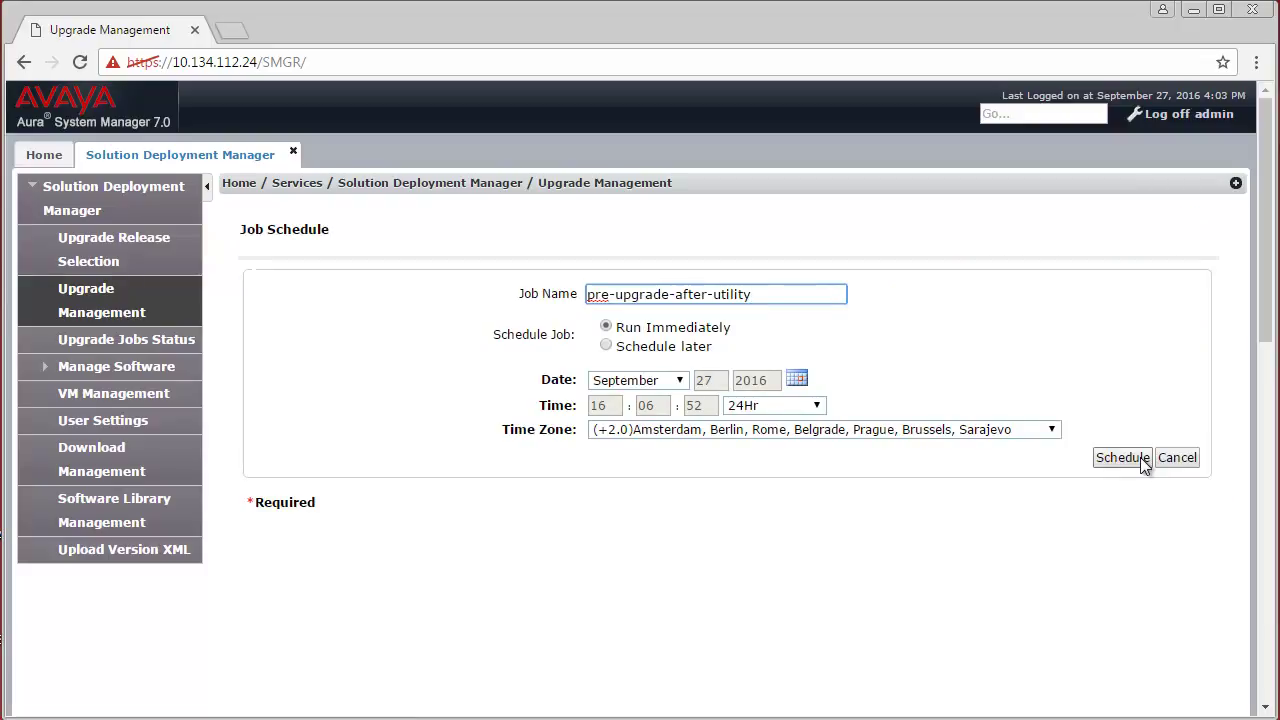
left_click(1122, 457)
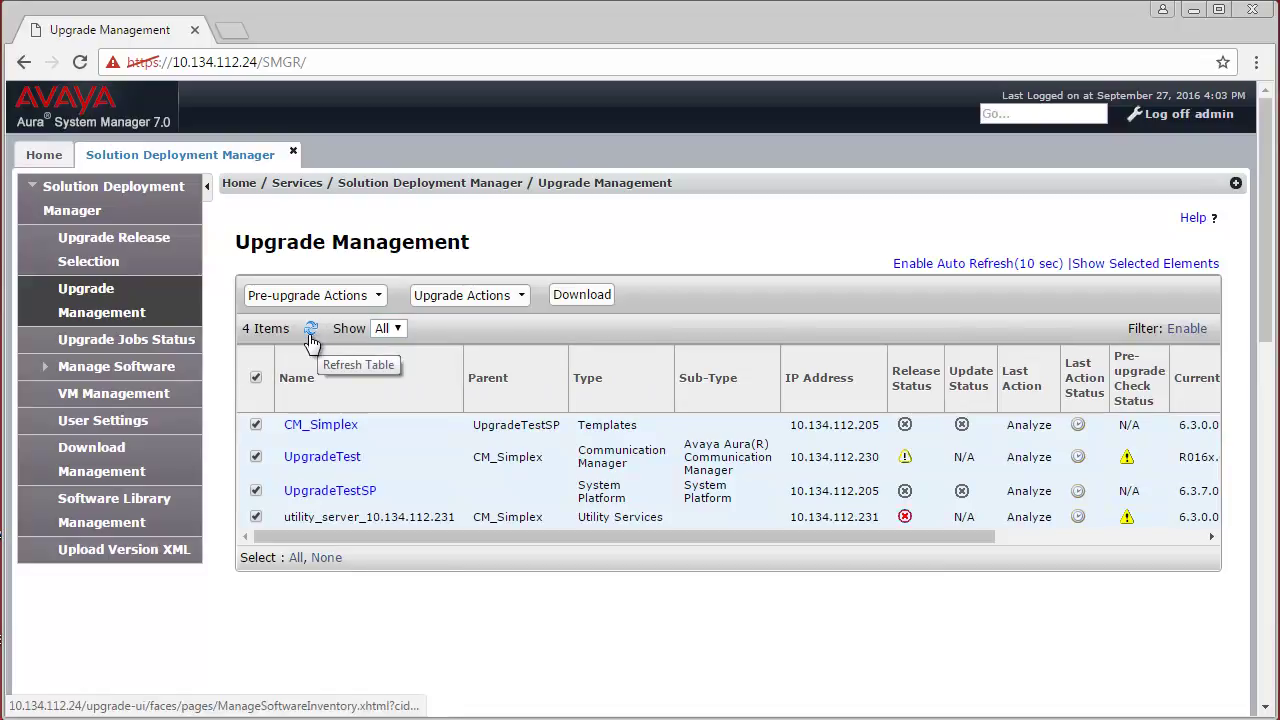
Refresh the element table, select all four elements, and choose Pre-upgrade Check.
left_click(130, 348)
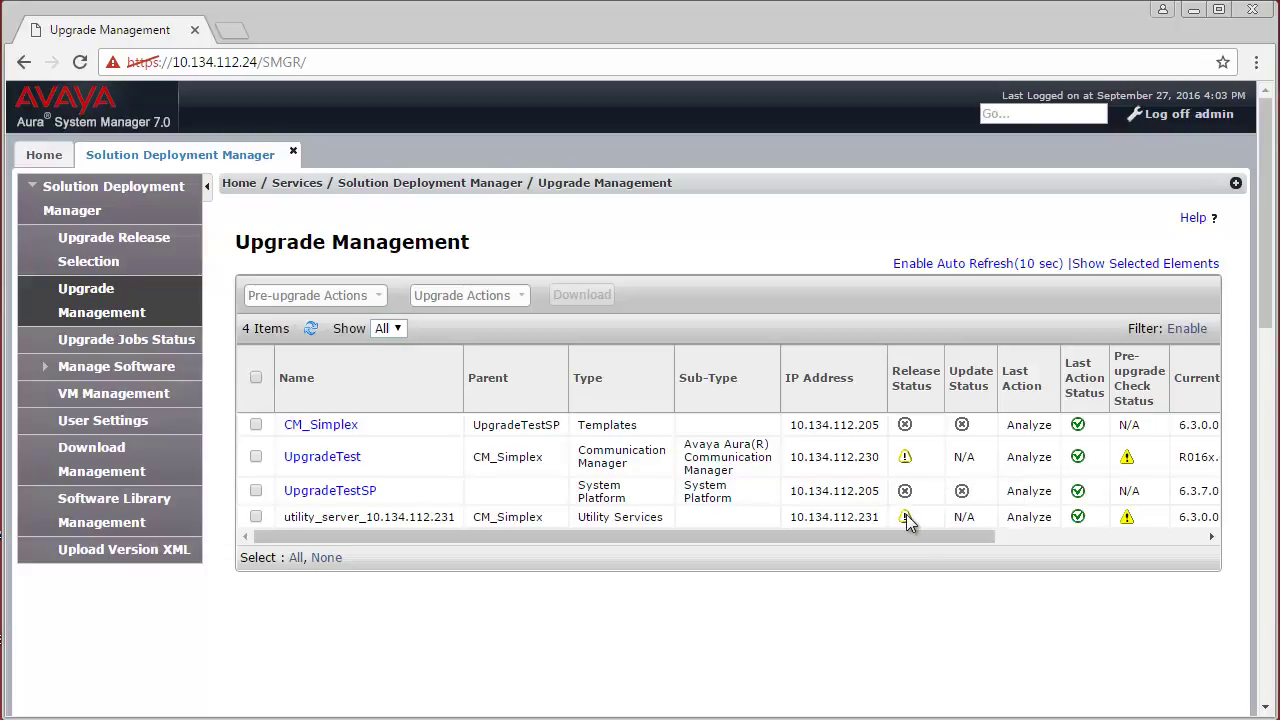
mouse_move(906, 519)
left_click(256, 424)
left_click(375, 296)
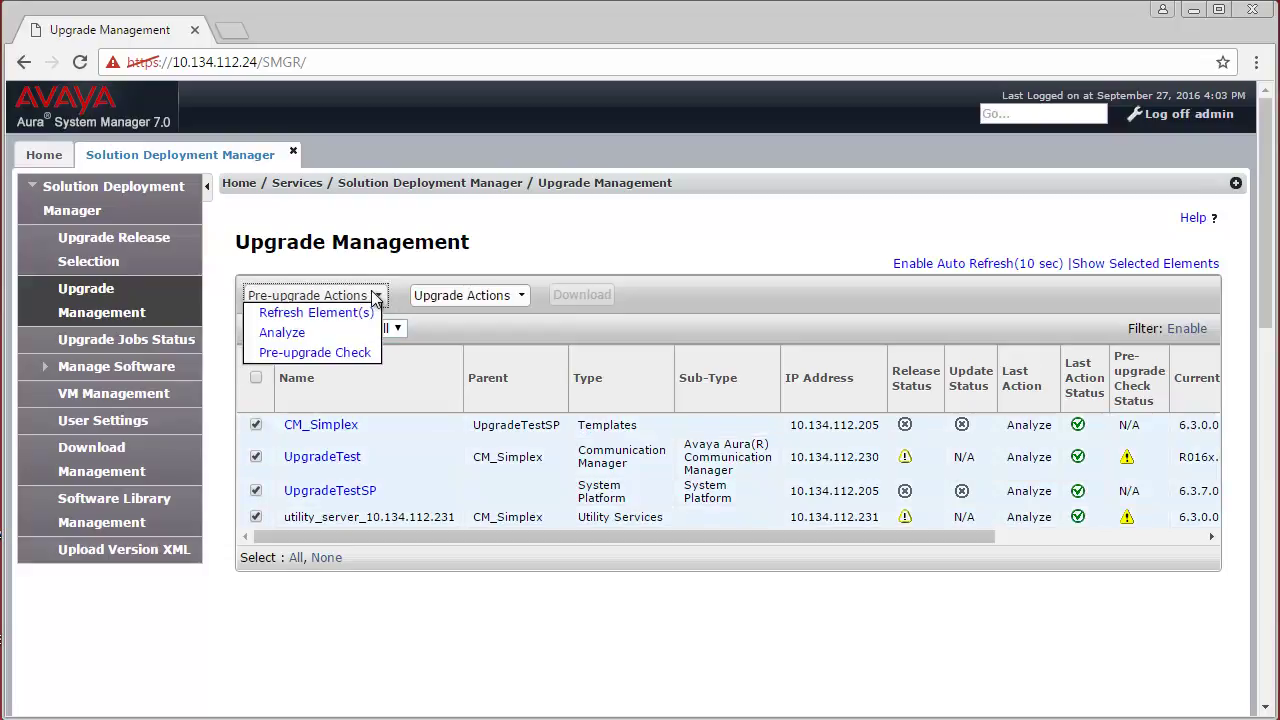
left_click(344, 354)
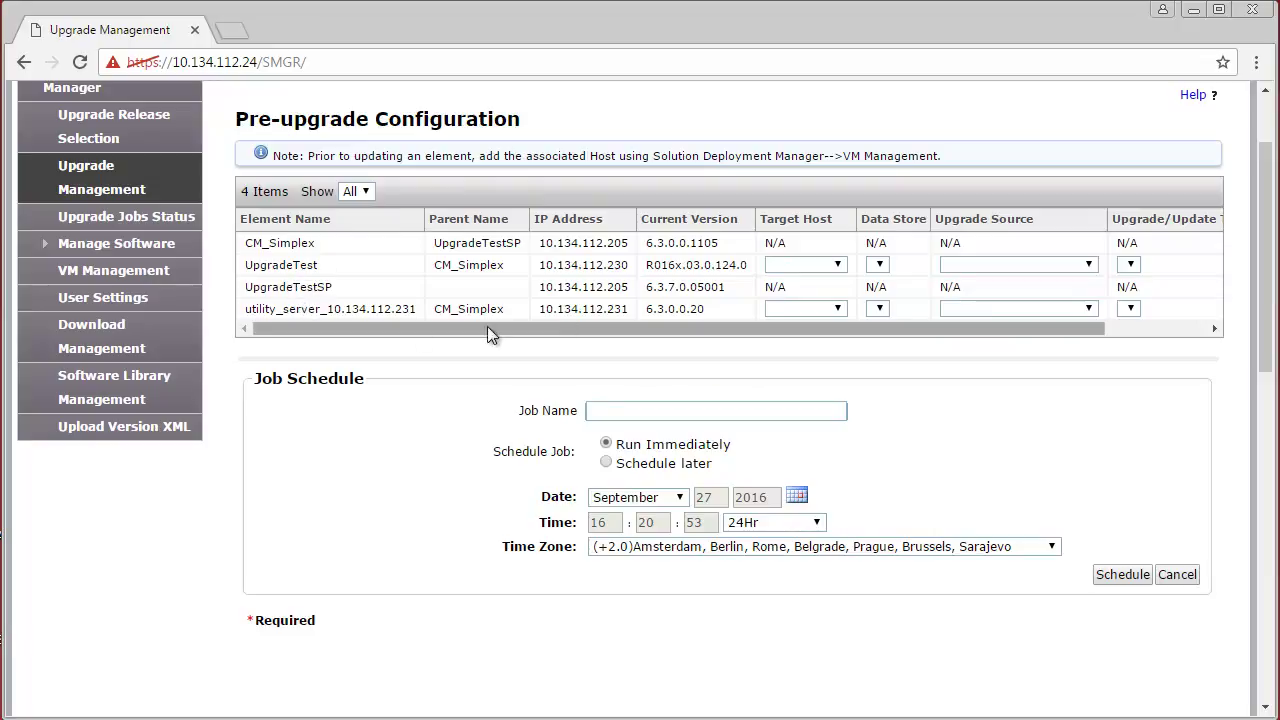
Set Target Host to Same Box and Upgrade Source to SMGR_DEFAULT_LOCAL for both elements.
left_click(838, 268)
left_click(837, 289)
left_click(838, 309)
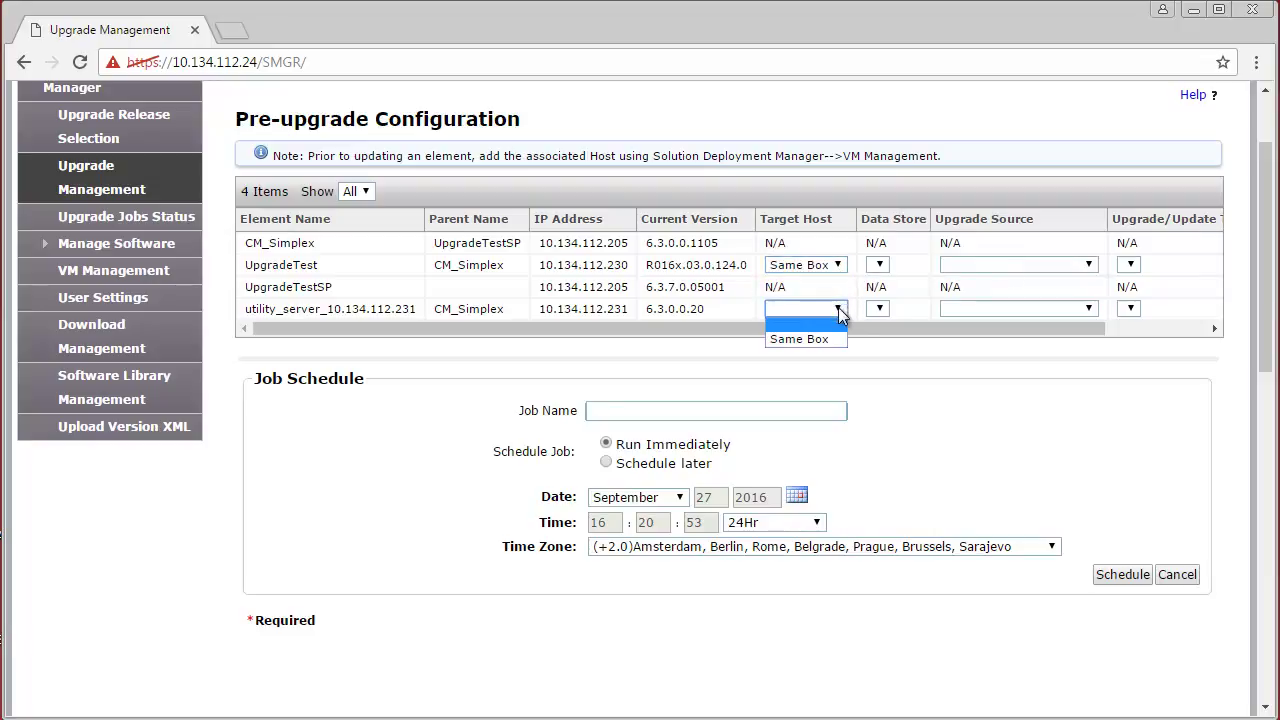
left_click(799, 339)
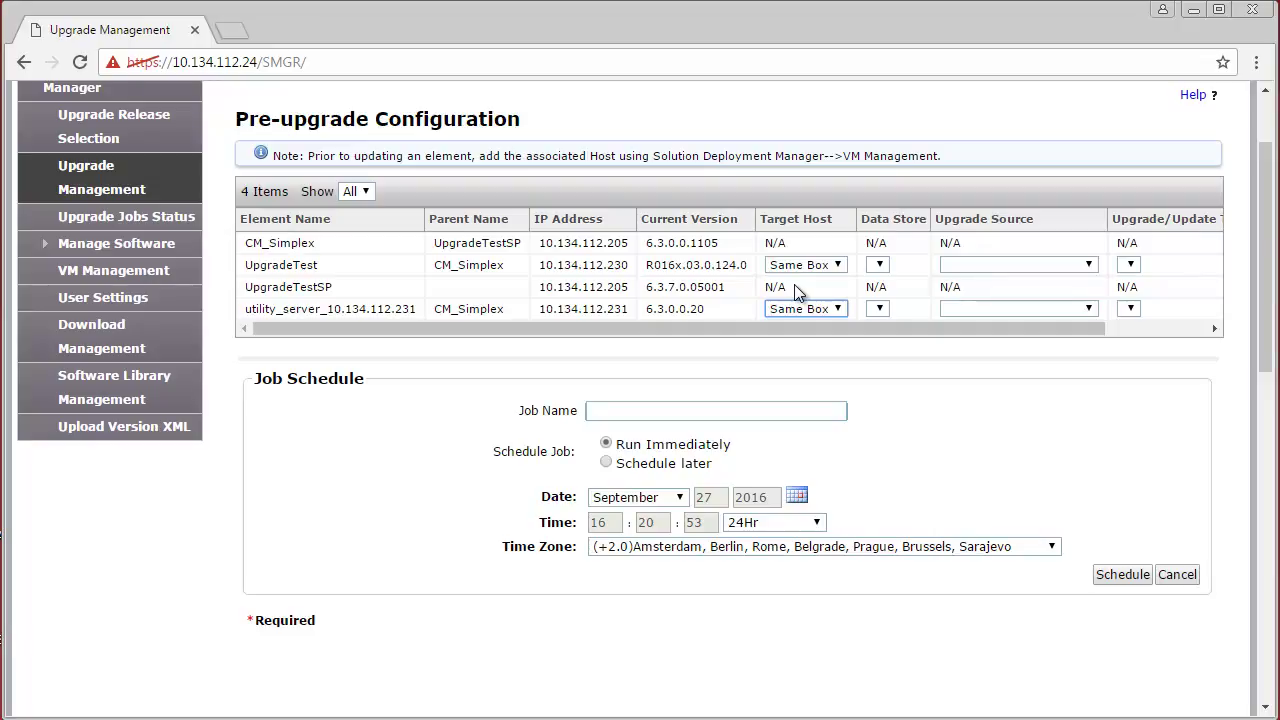
left_click(1008, 266)
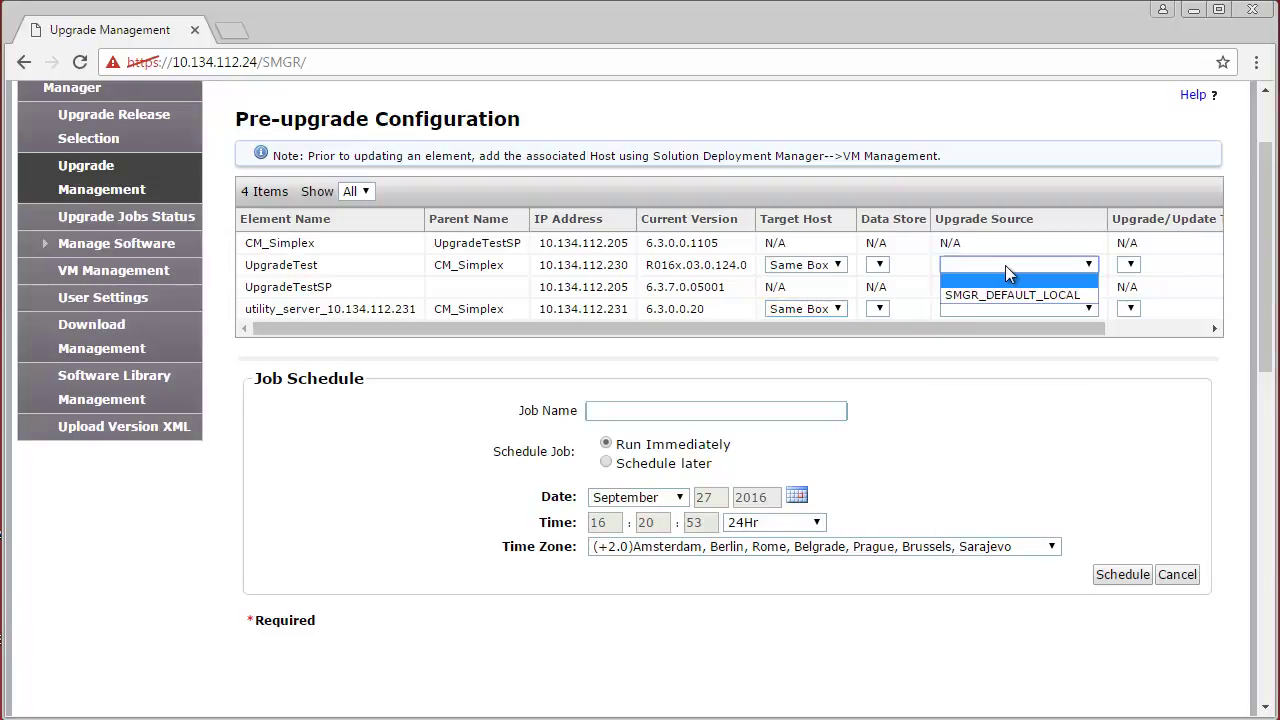
left_click(1012, 293)
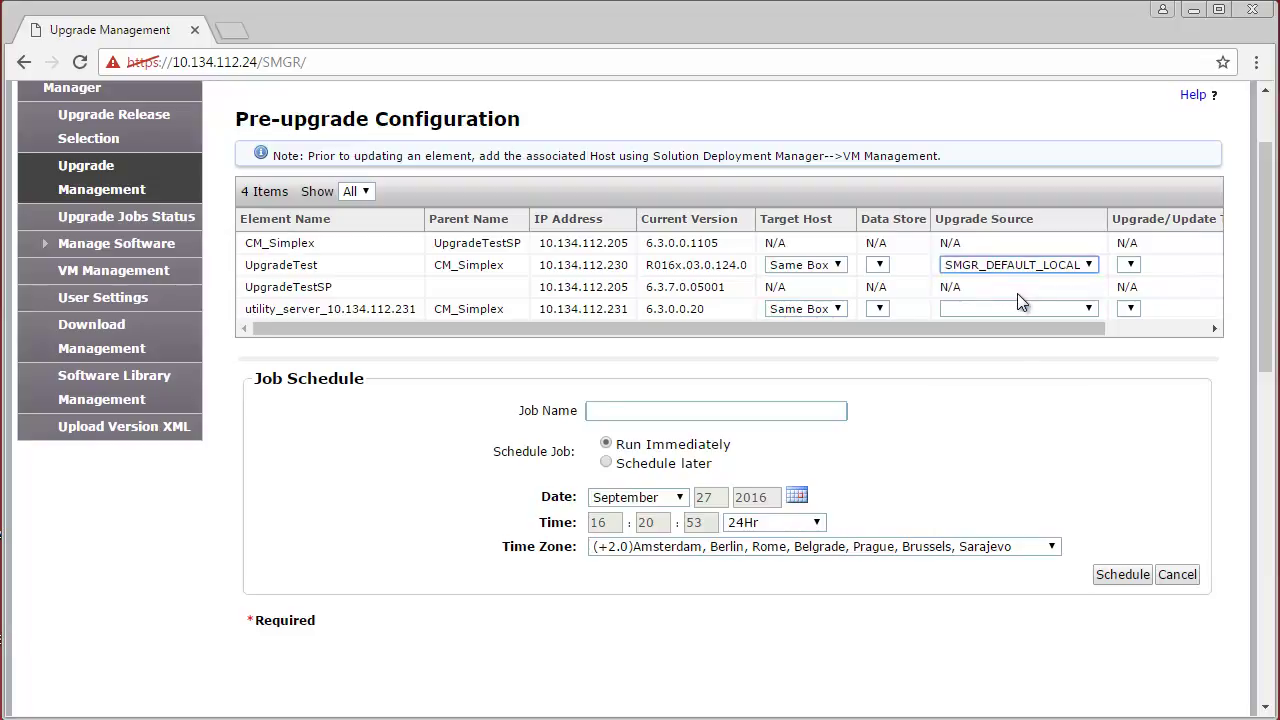
left_click(1078, 311)
left_click(1055, 340)
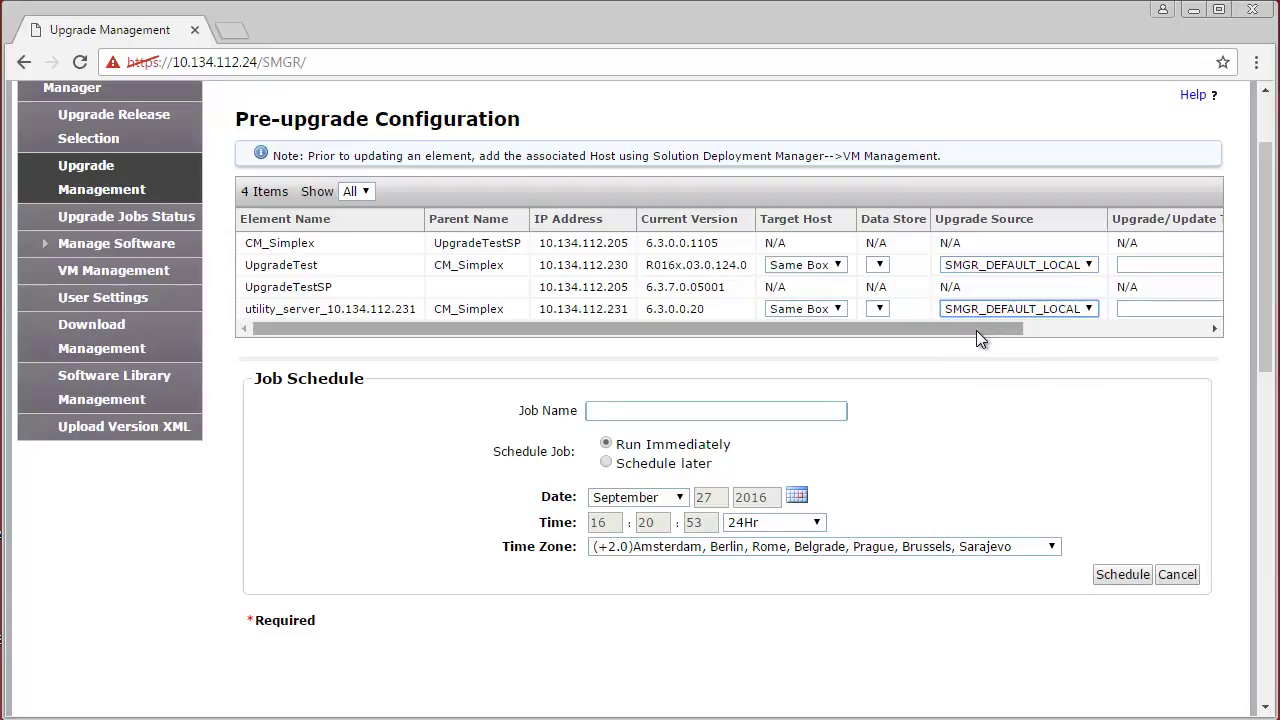
Target UpgradeTest to CM-Simplex-07.0.0.0.441-e55-0.ova and the utility server to US-7.0.0.0.12-e55-01_OVF10.ova.
left_click_drag(976, 330, 1155, 330)
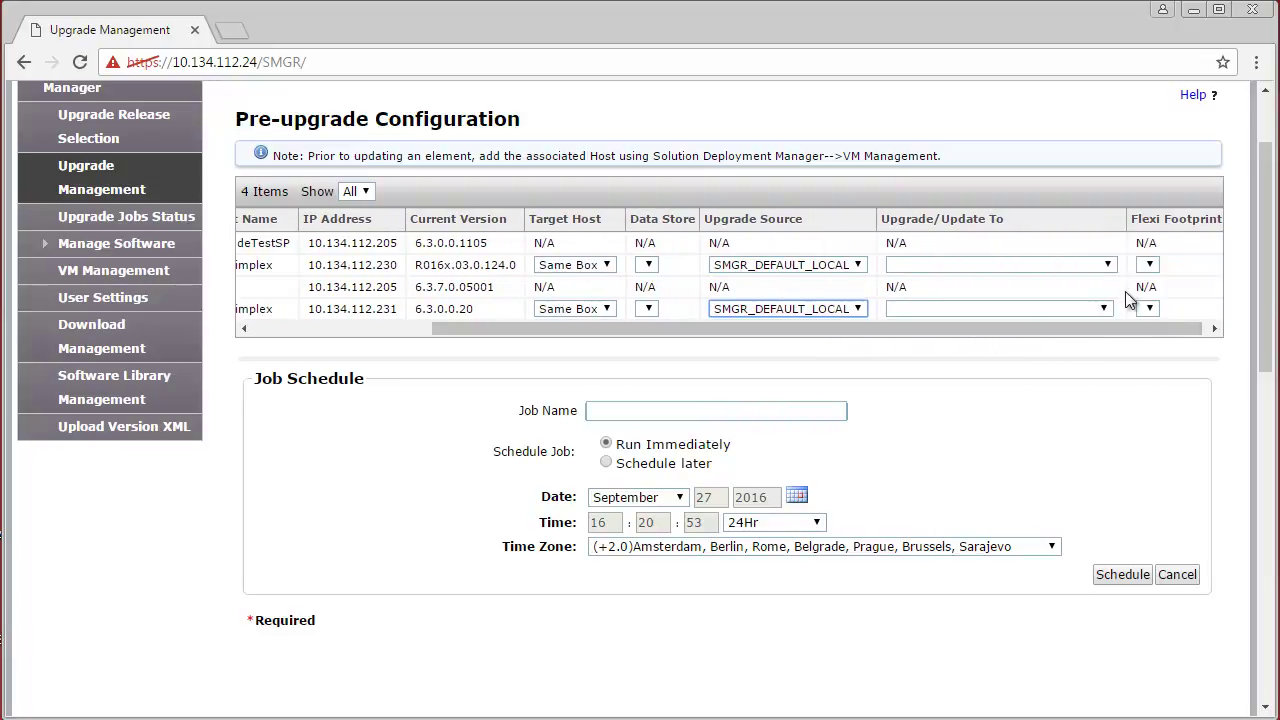
left_click(1107, 265)
left_click(1085, 295)
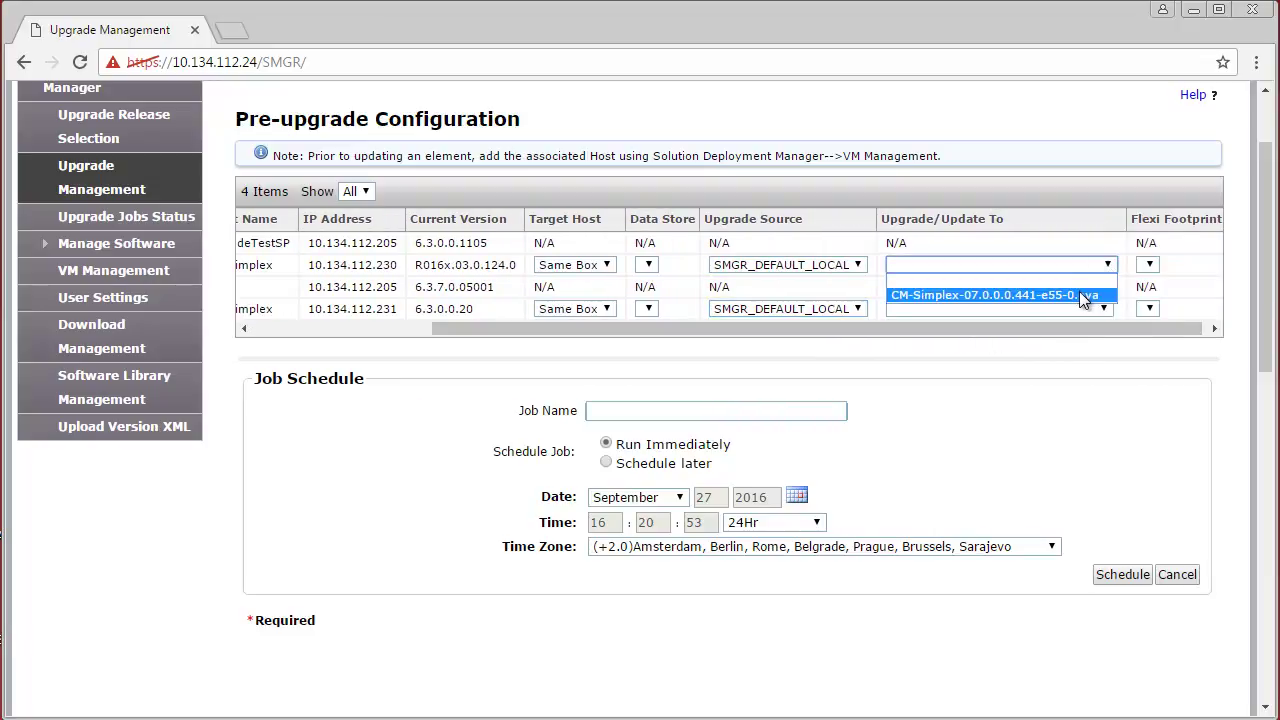
left_click(1104, 309)
left_click(1076, 336)
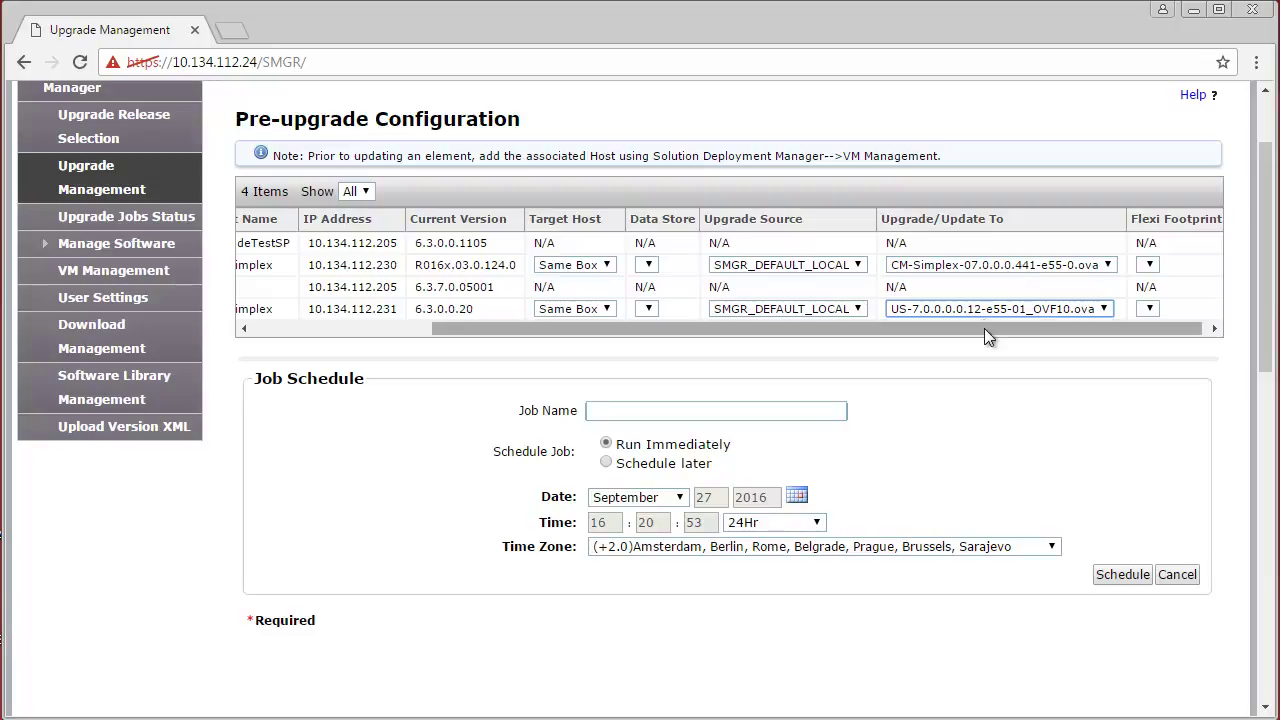
left_click(1149, 265)
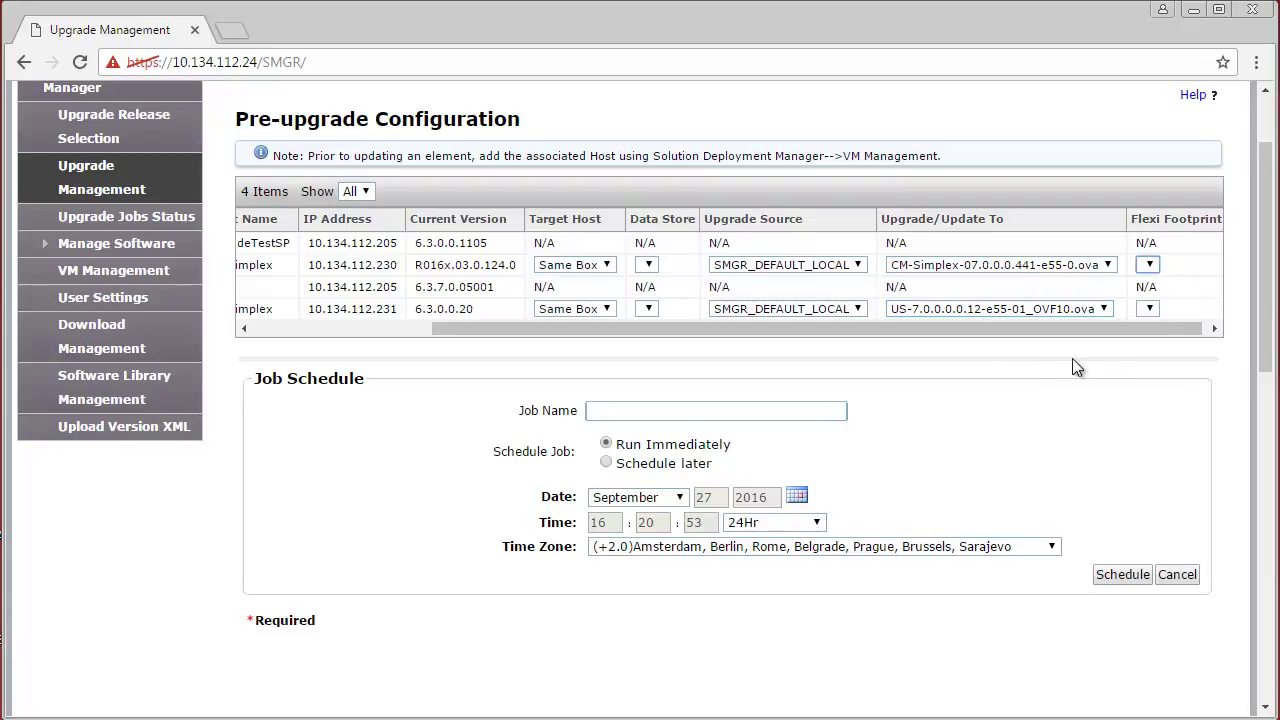
Give UpgradeTest the CM Main Max users 1000 footprint and run job 'pre-upgrade-check' immediately.
left_click(1204, 265)
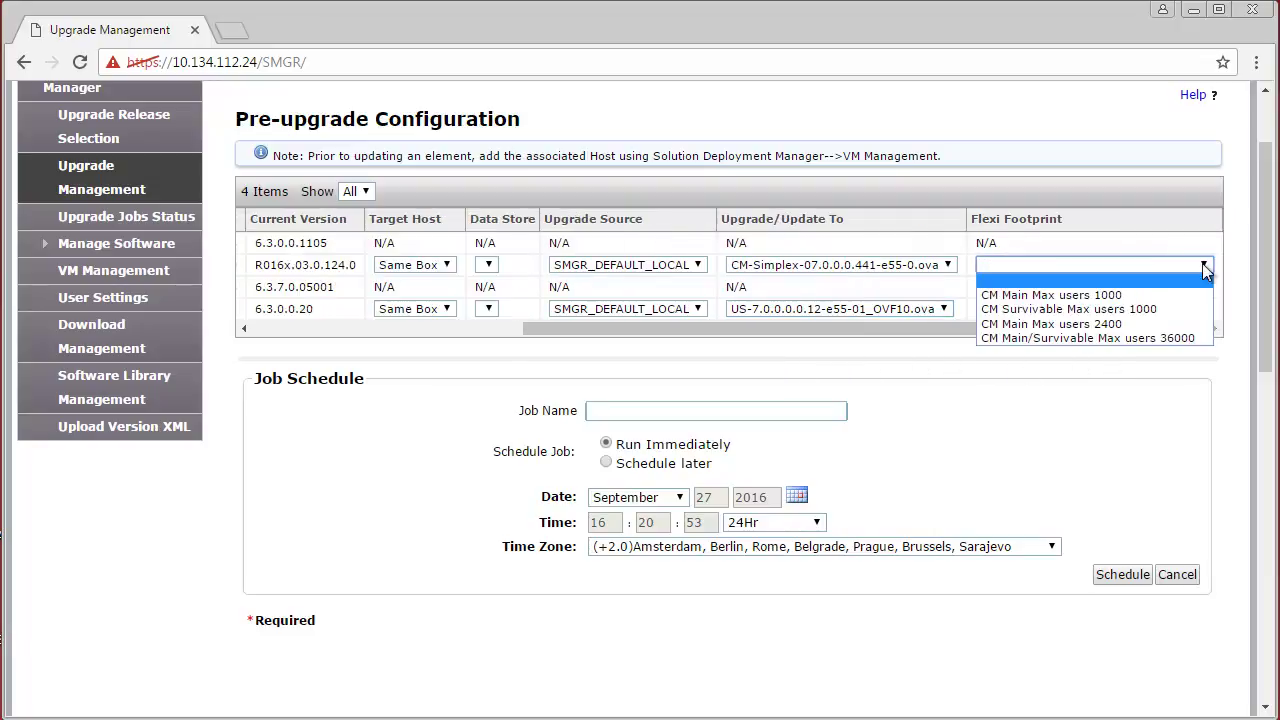
left_click(988, 300)
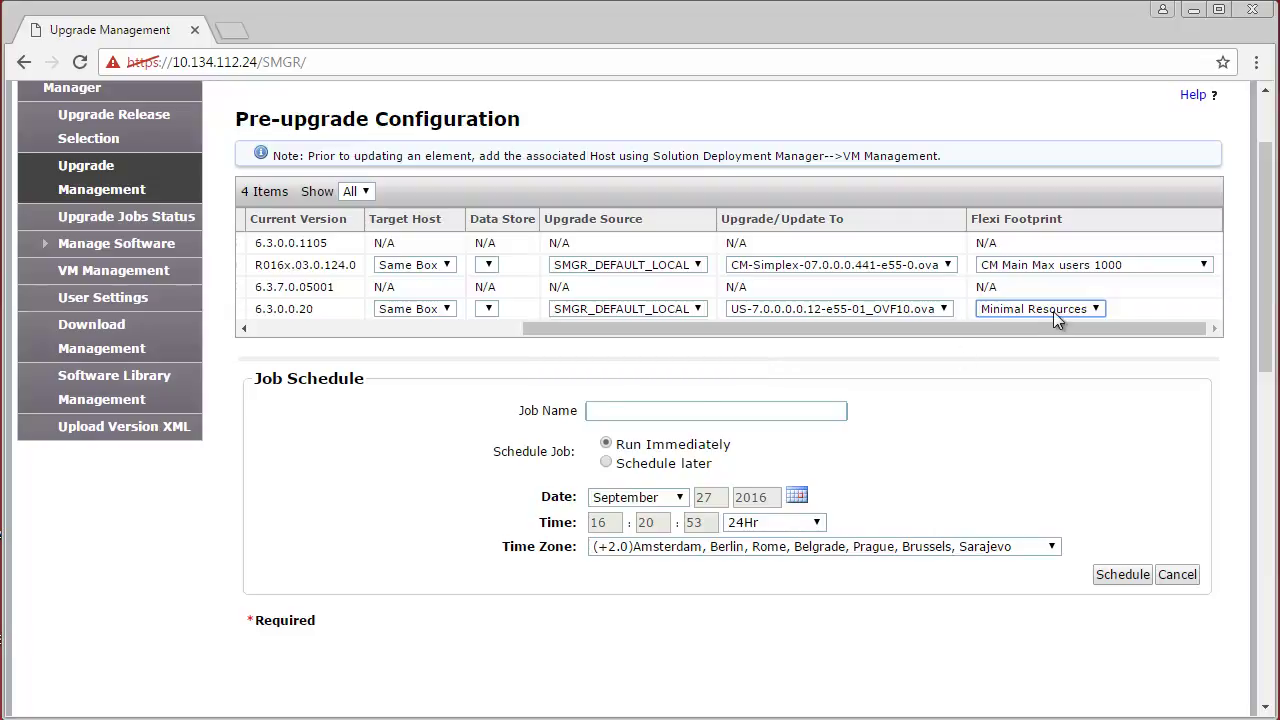
left_click(646, 414)
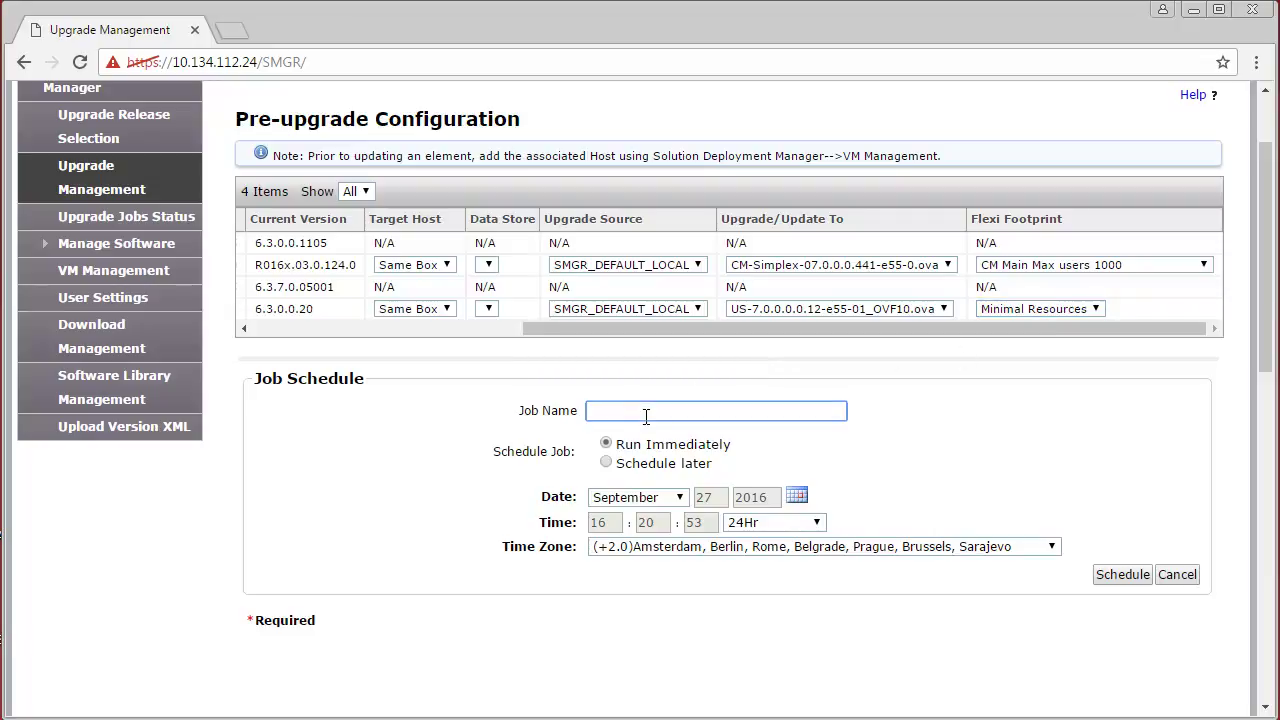
type("pre-upgrade-check")
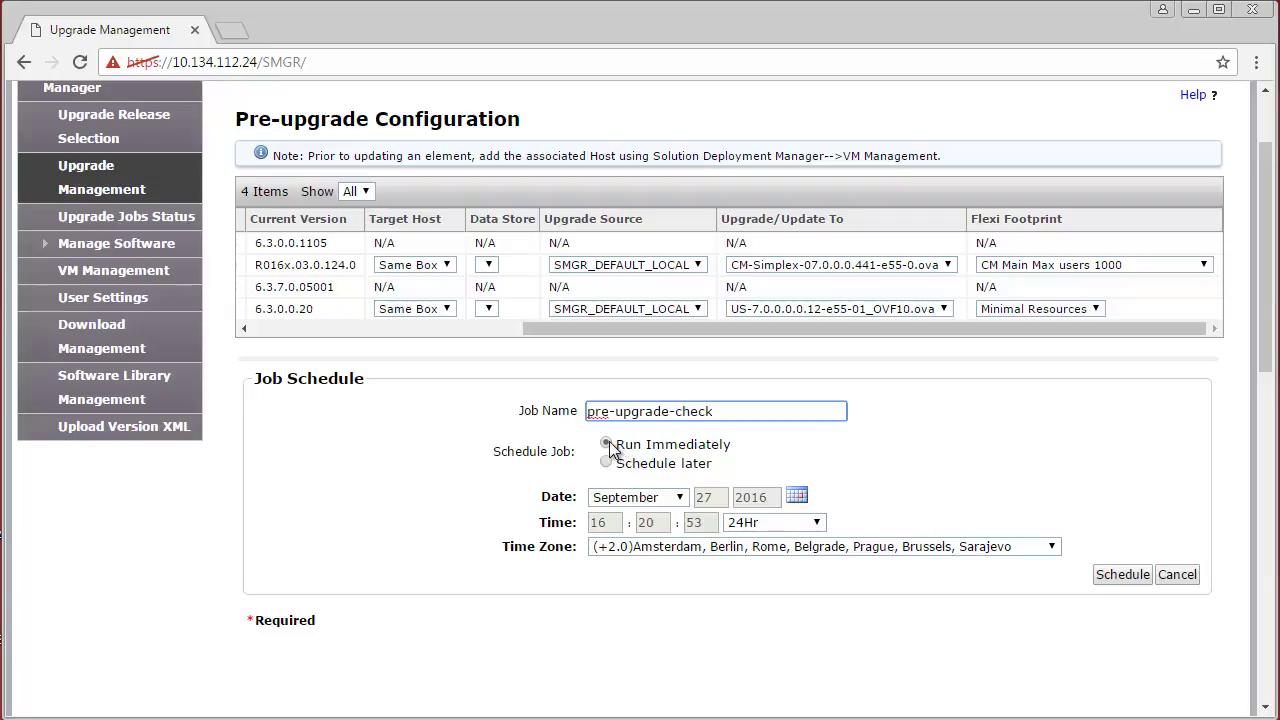
left_click(1121, 574)
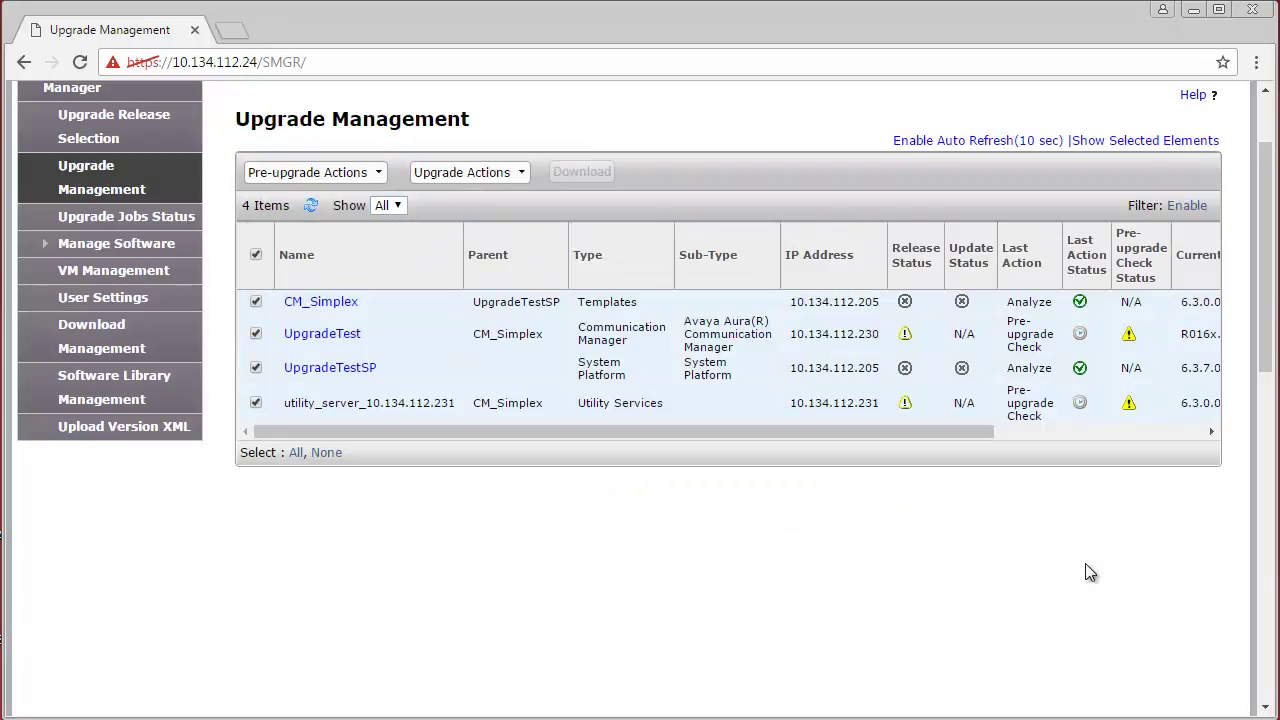
Filter Upgrade Jobs Status by Pre-Upgrade Check to see the job PENDING, then go back to Upgrade Management.
left_click(126, 216)
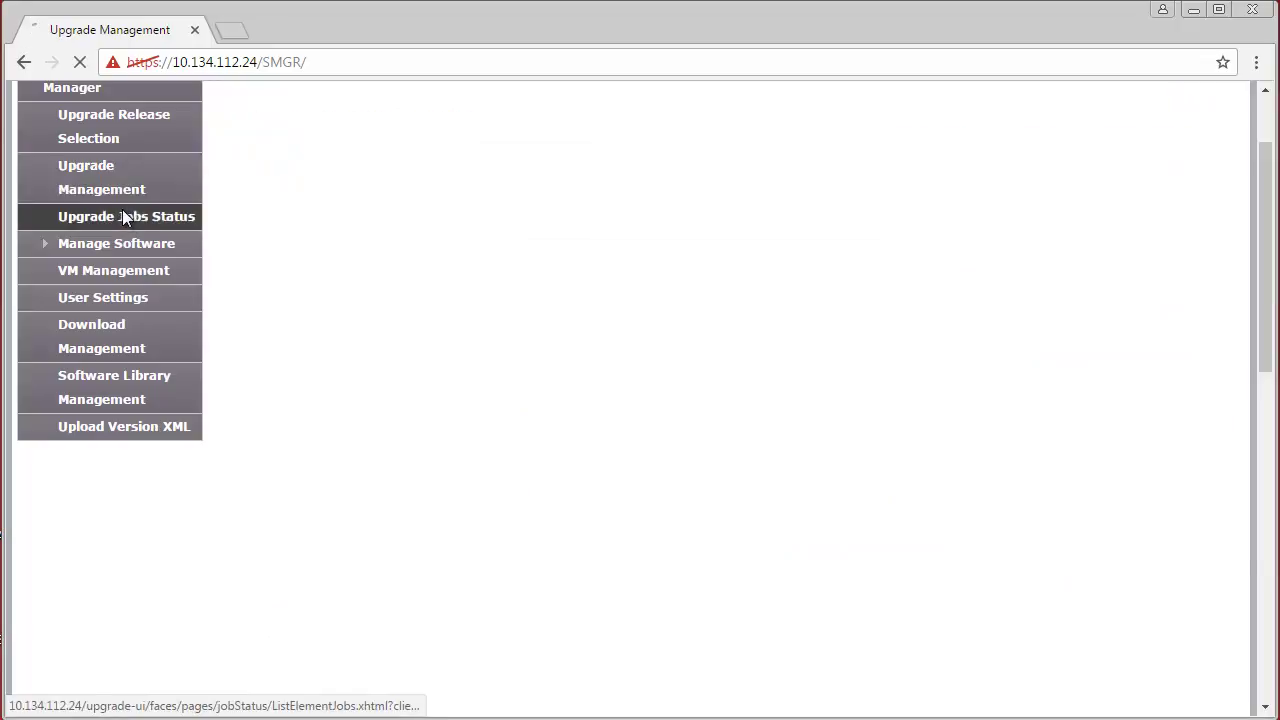
left_click(595, 252)
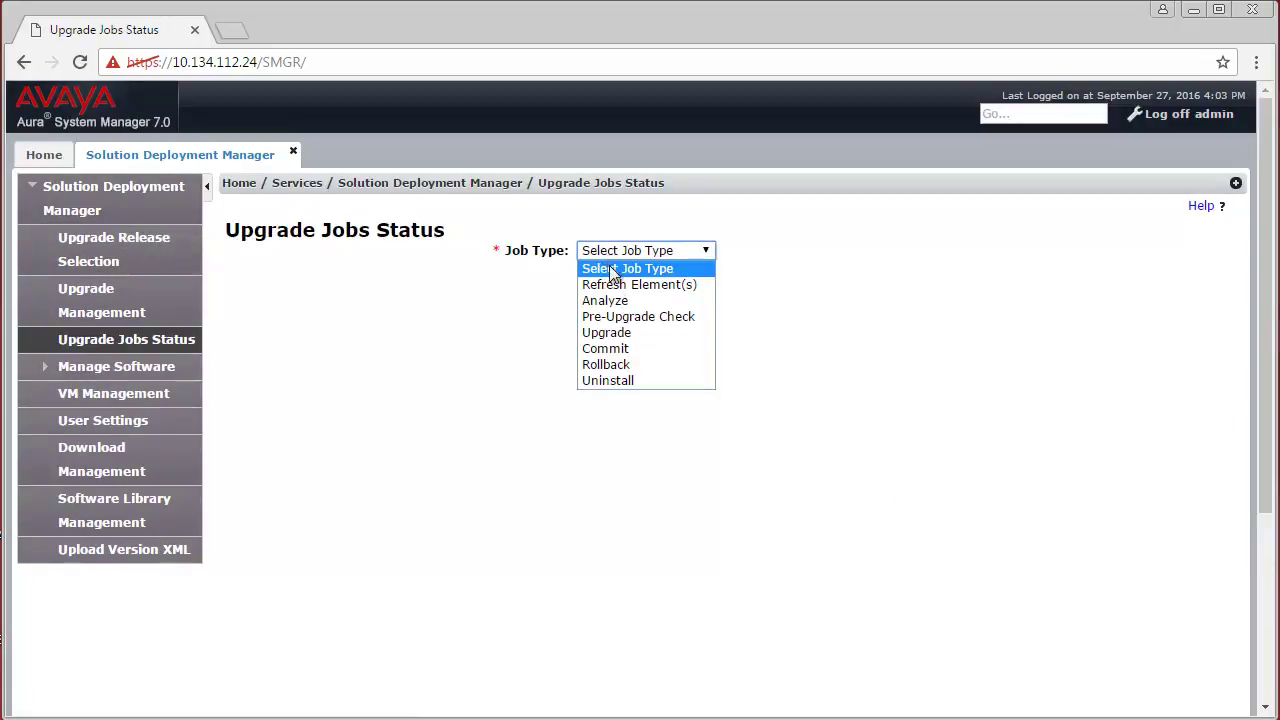
left_click(617, 317)
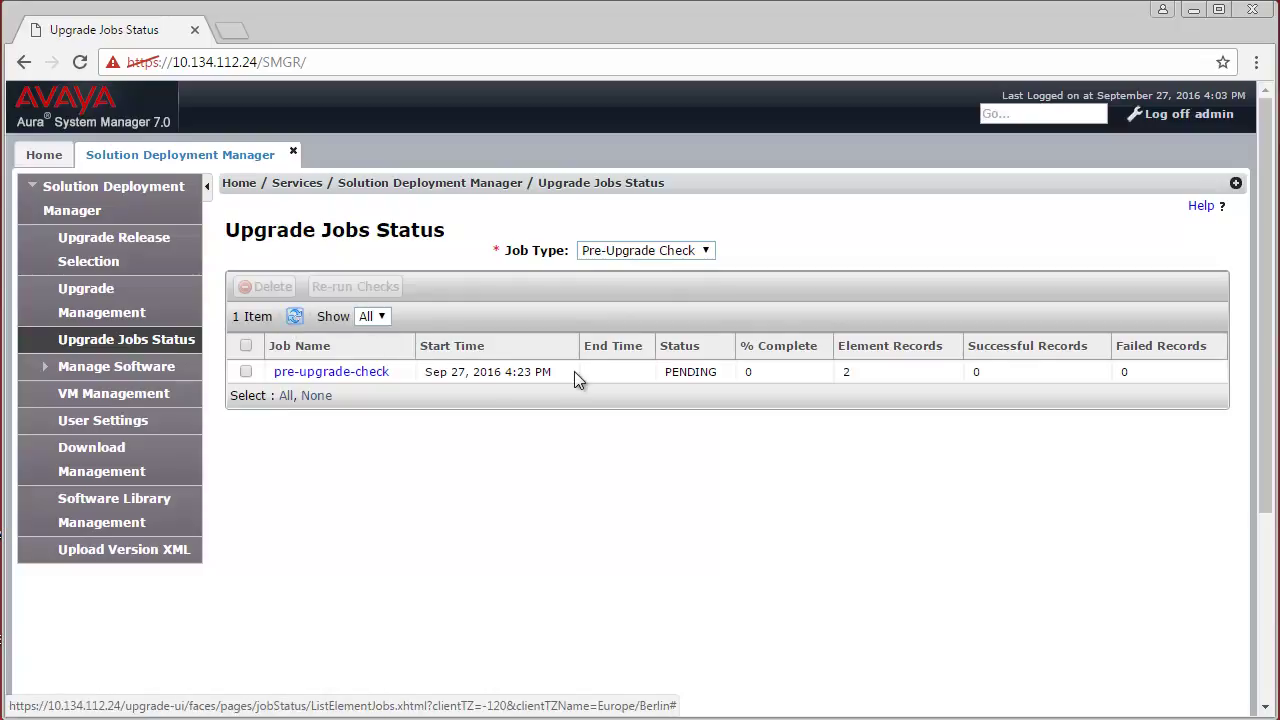
left_click(98, 288)
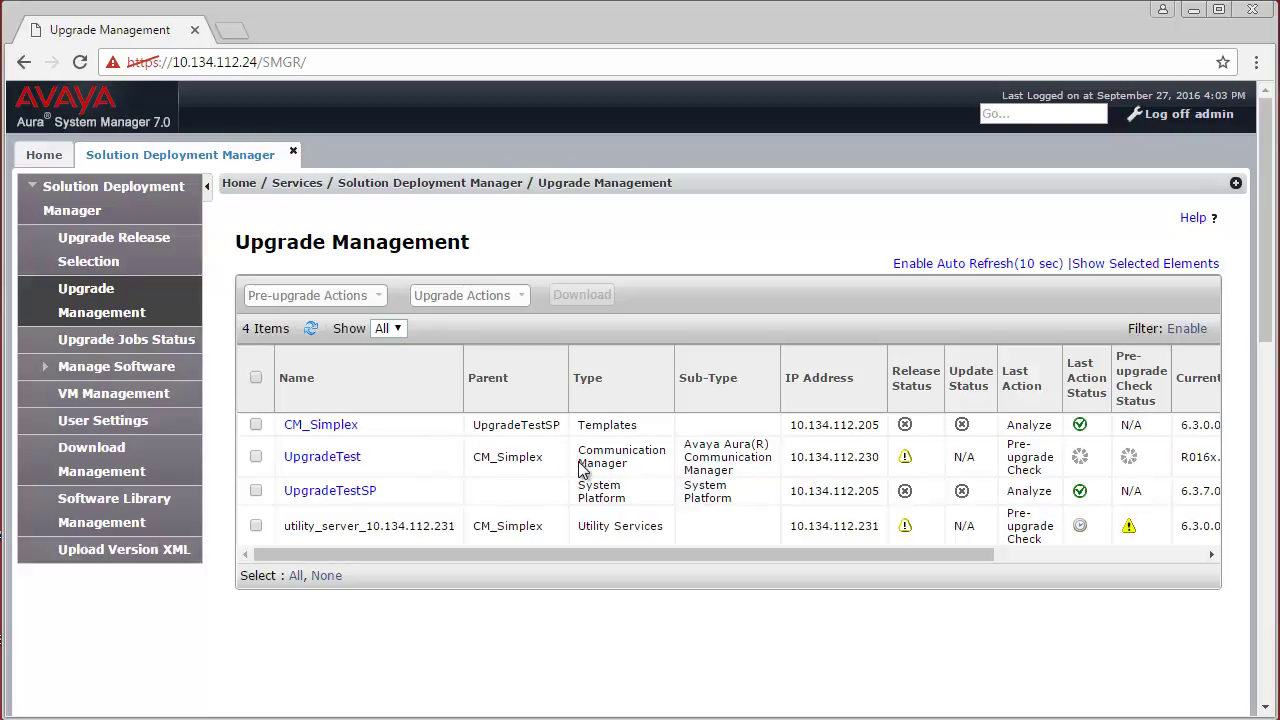
Review UpgradeTest's Pre-upgrade Check Job Details, confirming all 9 steps passed.
mouse_move(1080, 462)
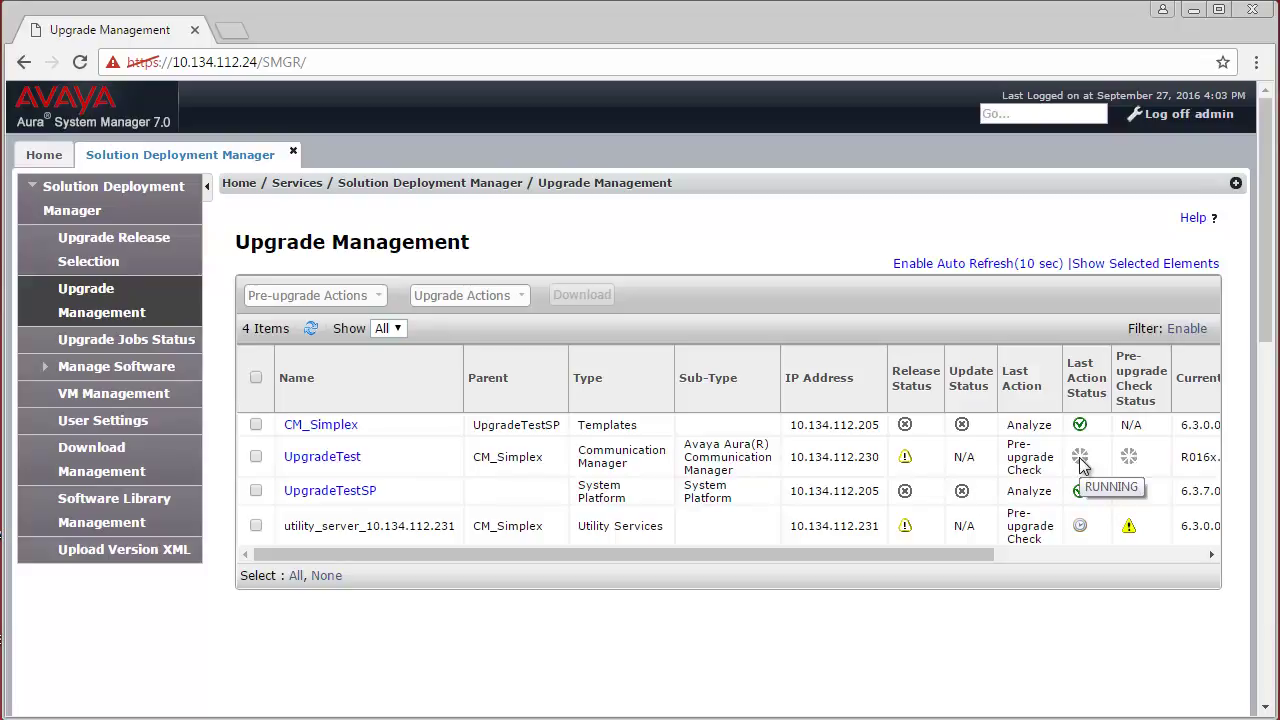
left_click(1080, 462)
left_click_drag(1265, 337, 1260, 266)
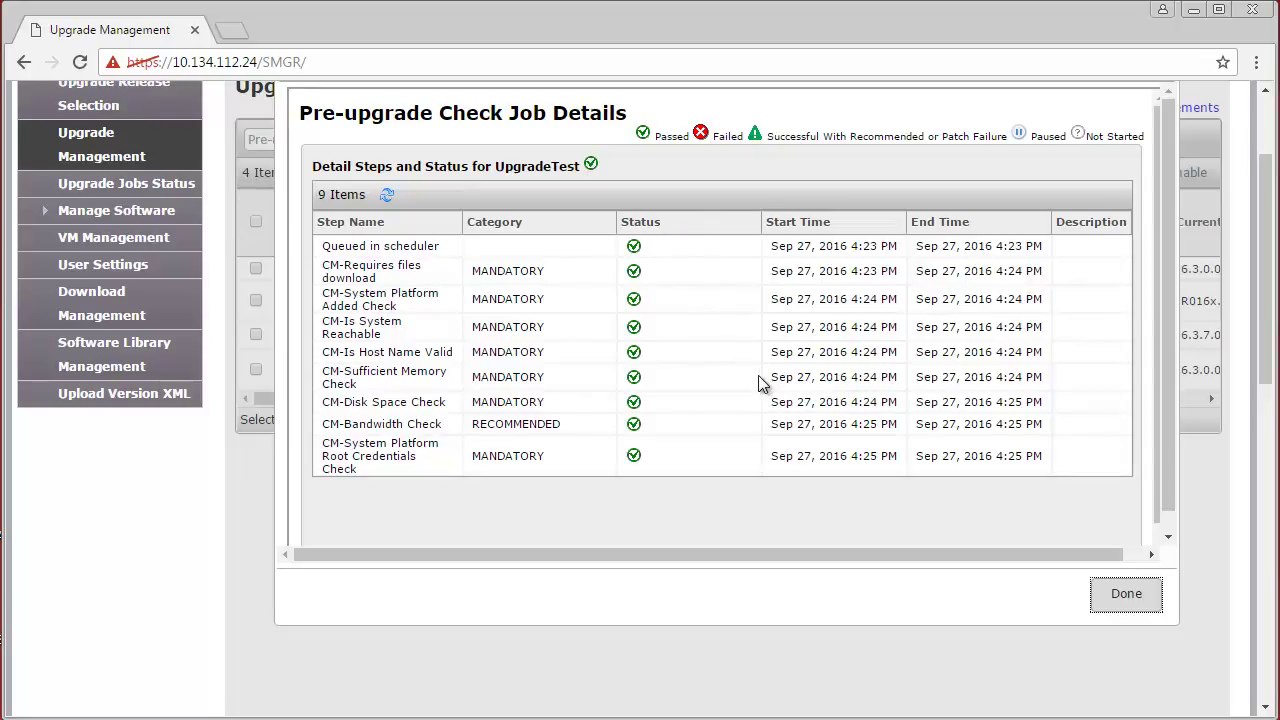
left_click(1122, 595)
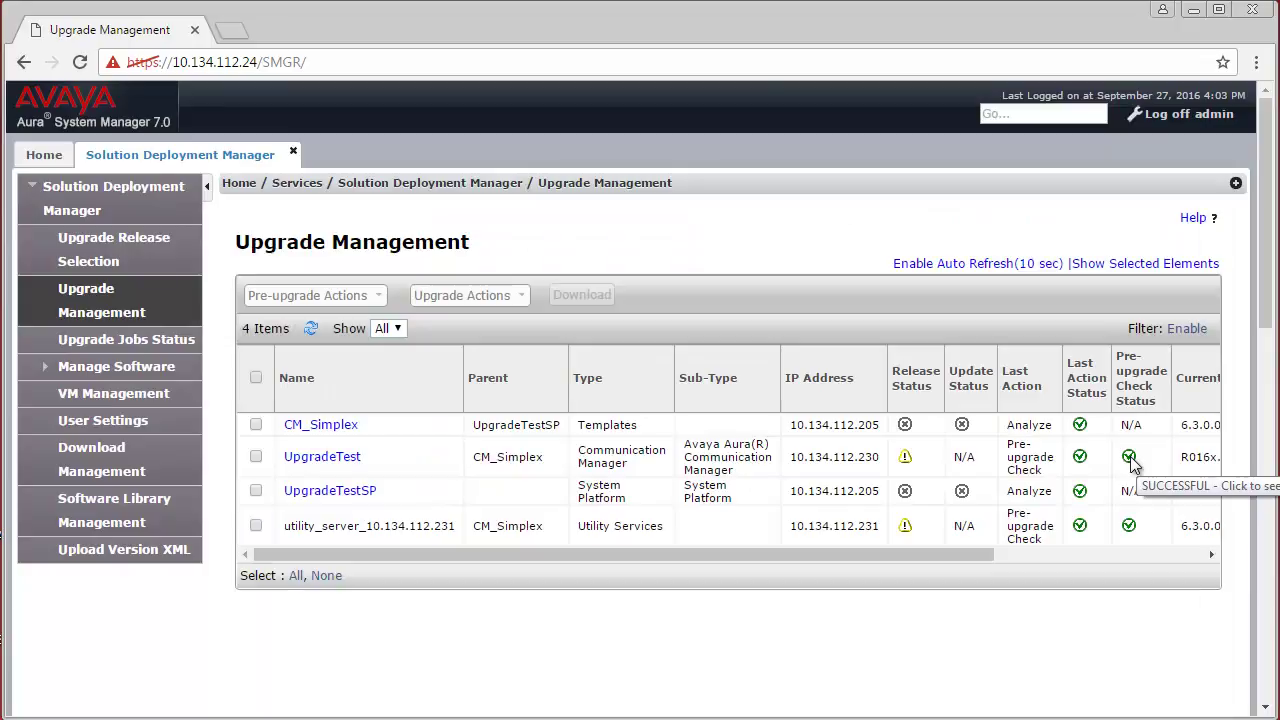